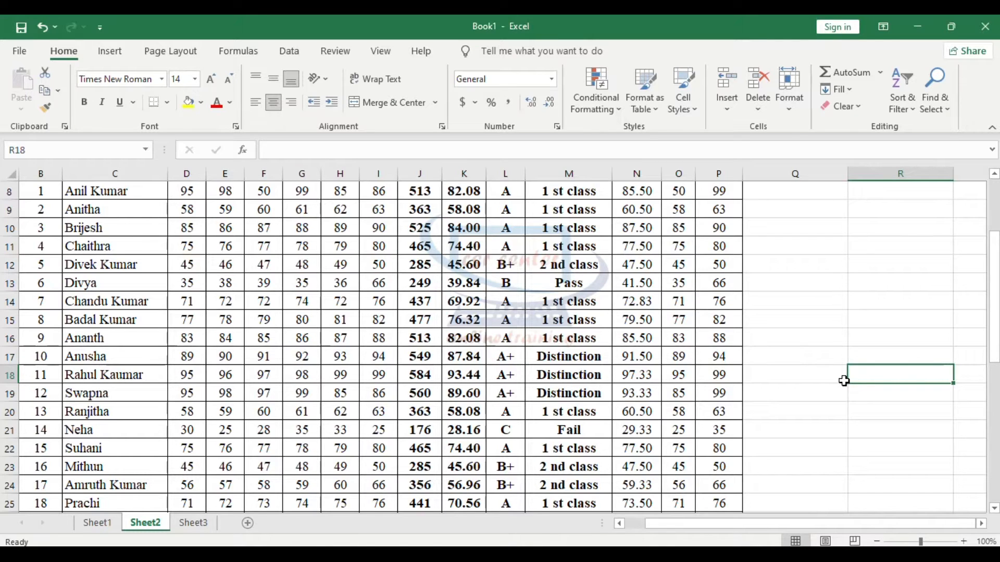
# Highlight the top 10 items among the student totals in J8:J28 using Light Red Fill with Dark Red Text
pyautogui.scroll(3, 490, 372)
pyautogui.scroll(-1, 357, 339)
pyautogui.moveTo(424, 272); pyautogui.dragTo(416, 459)
pyautogui.click(617, 100)
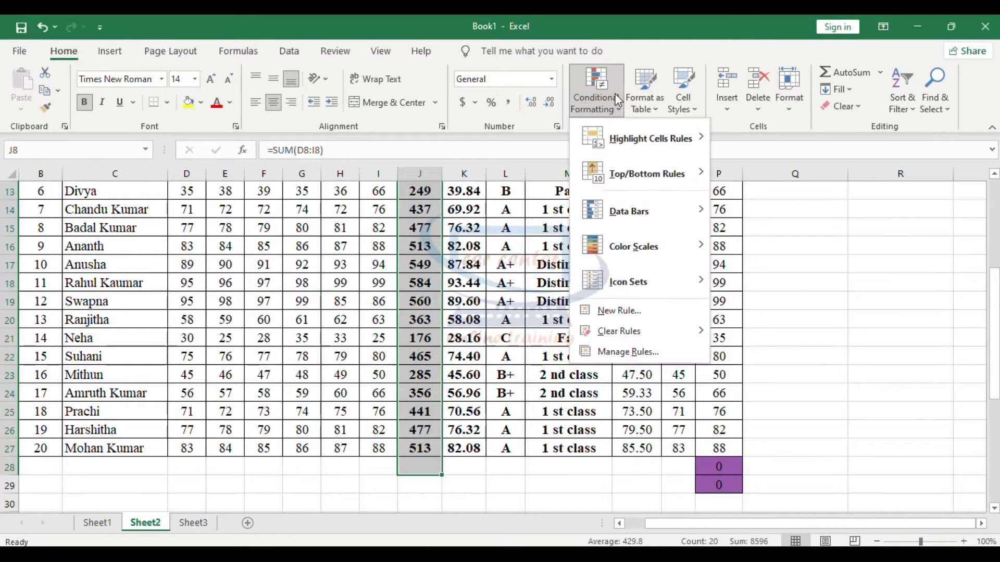
pyautogui.moveTo(661, 174)
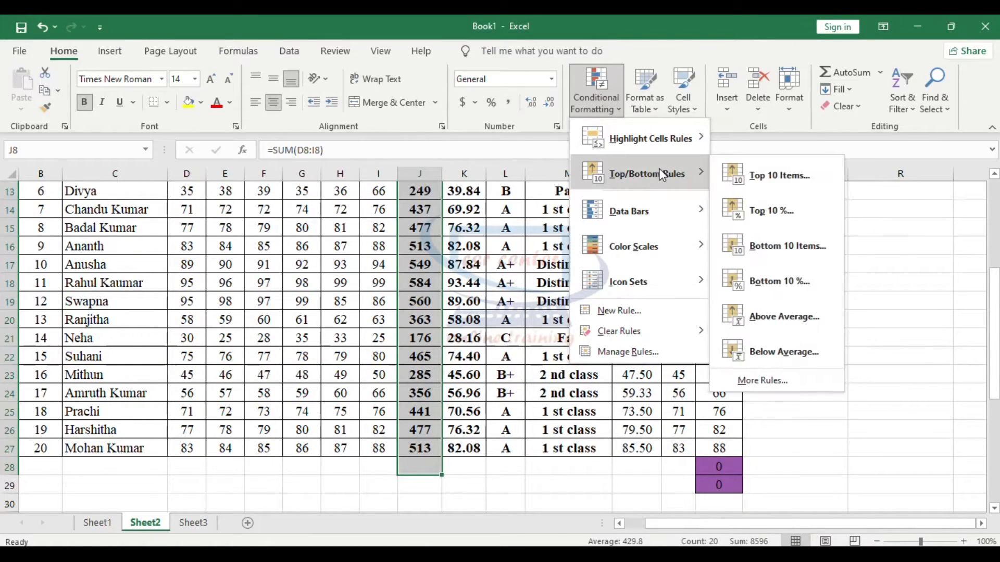
pyautogui.click(800, 178)
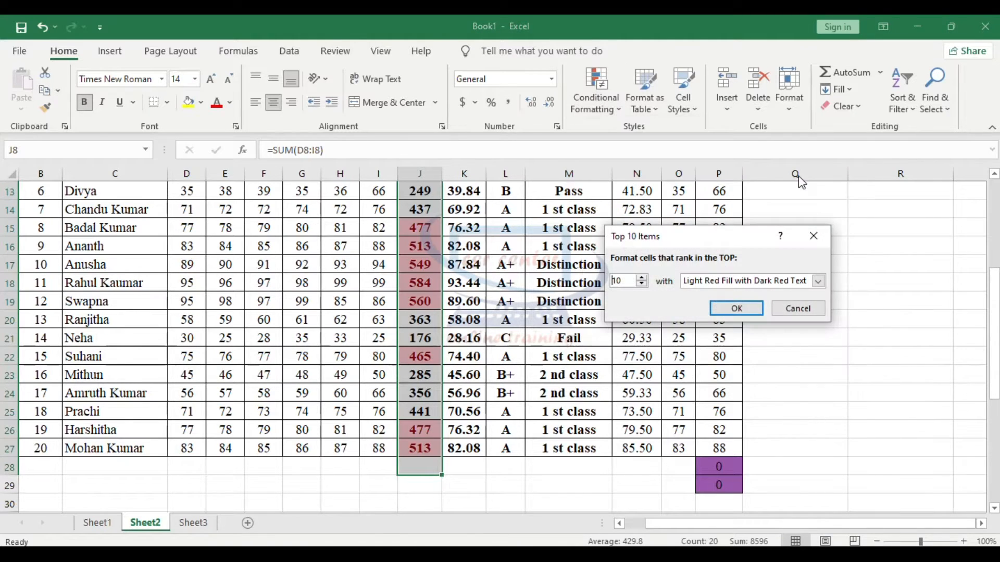
pyautogui.click(736, 308)
pyautogui.click(417, 281)
pyautogui.scroll(3, 449, 304)
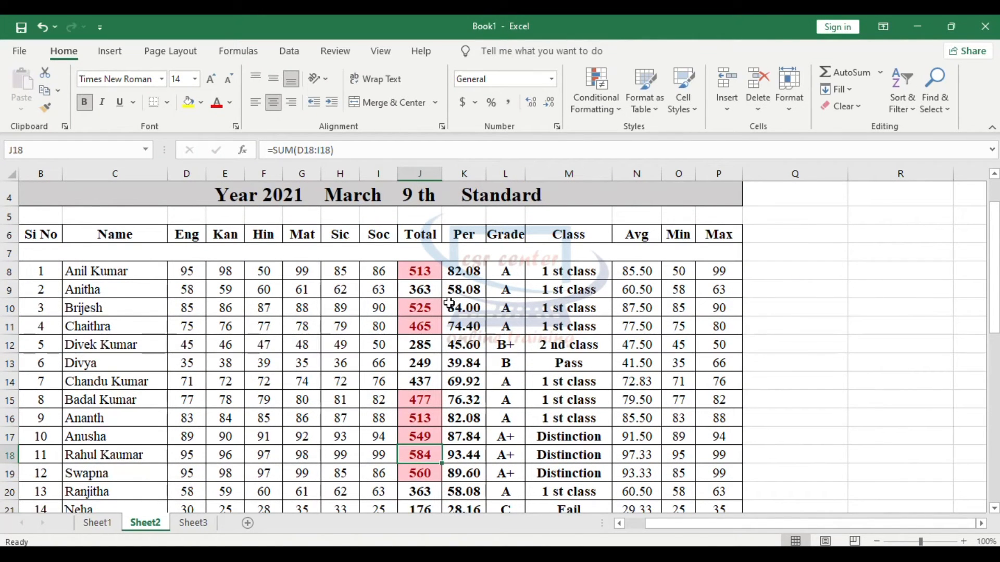
# Fill the name cells of the students whose totals are highlighted with yellow, going down to row 27
pyautogui.click(430, 270)
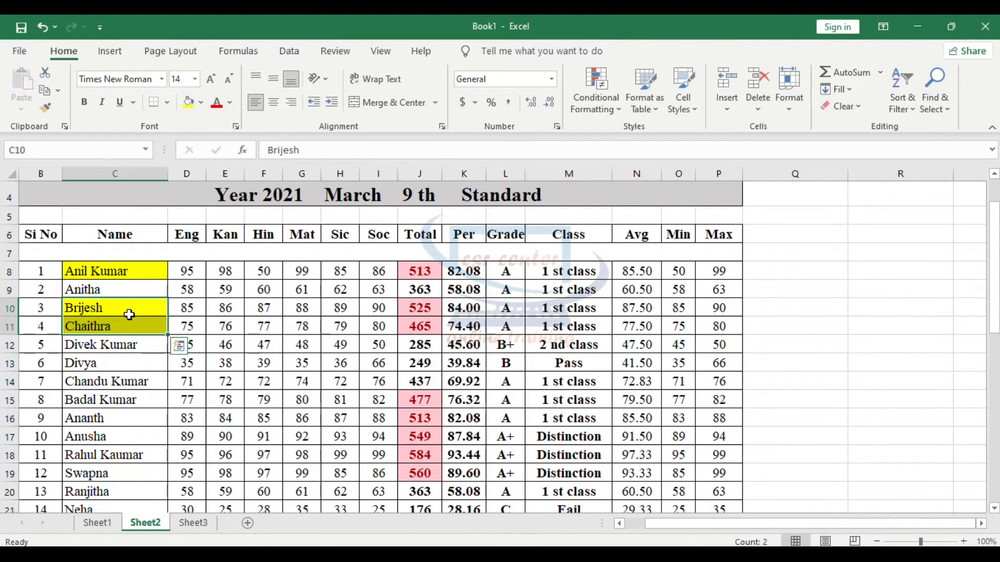
pyautogui.scroll(-1, 129, 314)
pyautogui.moveTo(108, 338); pyautogui.dragTo(107, 412)
pyautogui.click(189, 102)
pyautogui.scroll(-3, 250, 251)
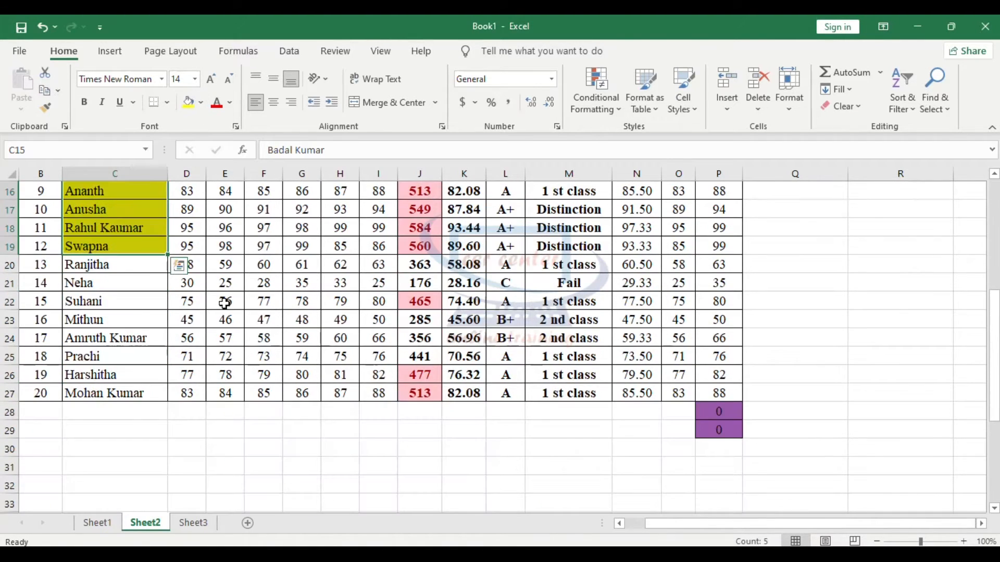
pyautogui.click(104, 301)
pyautogui.click(189, 102)
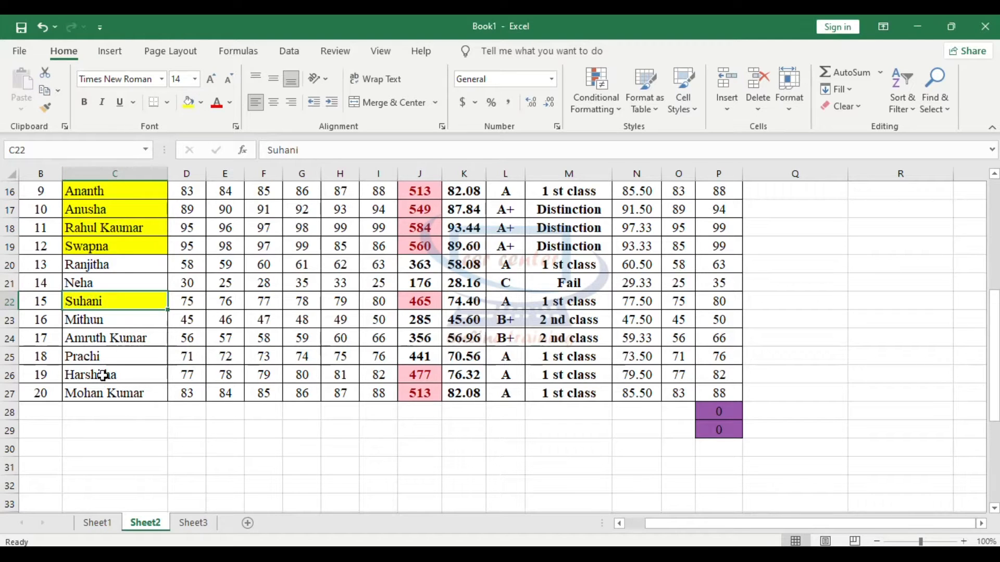
pyautogui.moveTo(105, 374); pyautogui.dragTo(101, 398)
pyautogui.click(188, 102)
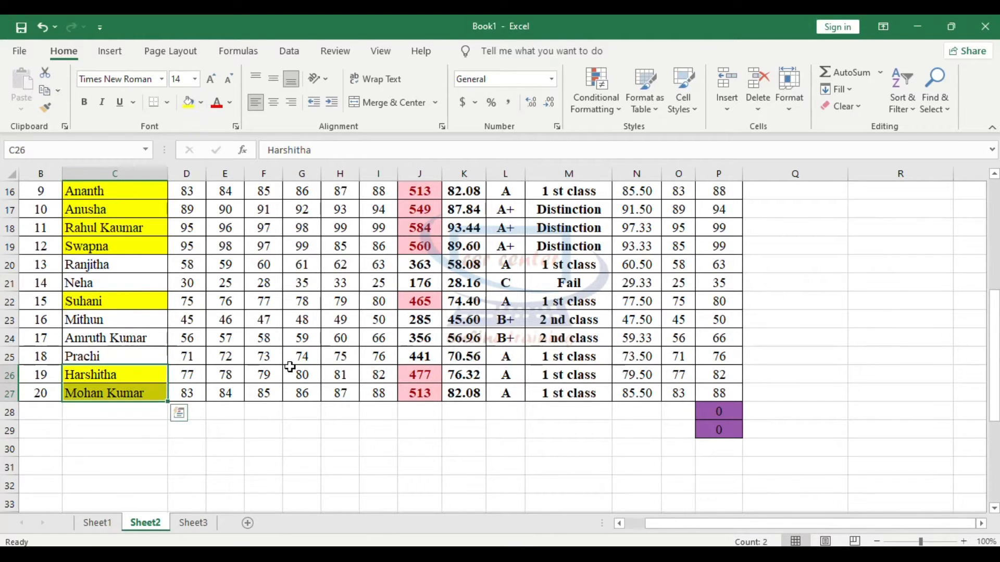
pyautogui.scroll(2, 283, 365)
pyautogui.click(264, 301)
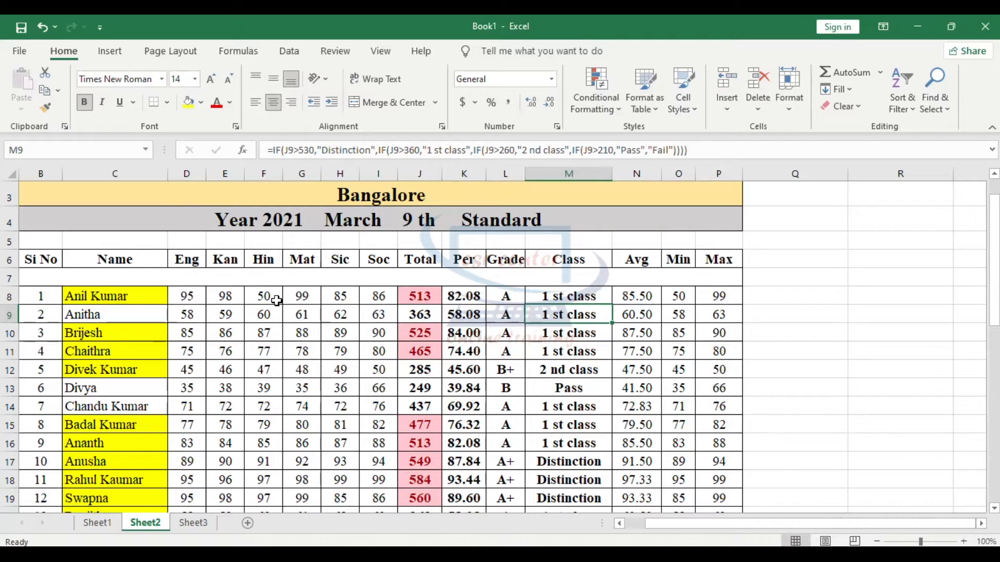
# Clear the conditional formatting rules from all cells of the marks table starting at row 8
pyautogui.hotkey('ctrl', 'a')
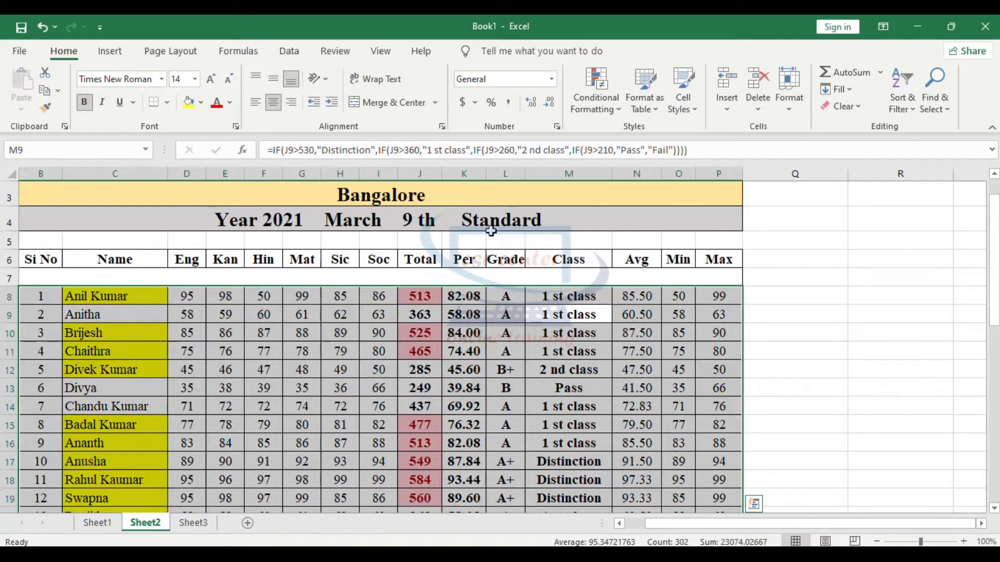
pyautogui.click(613, 101)
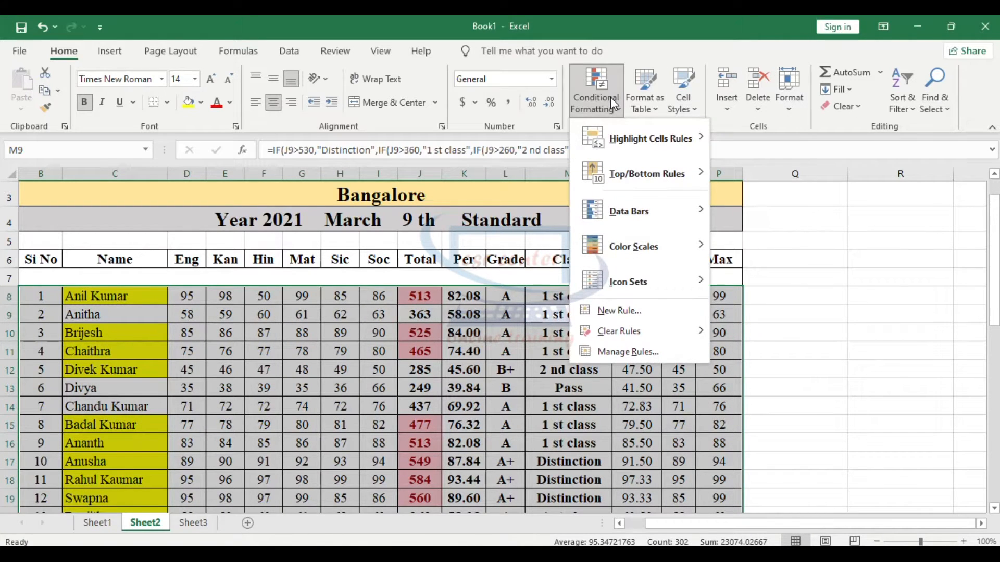
pyautogui.moveTo(645, 332)
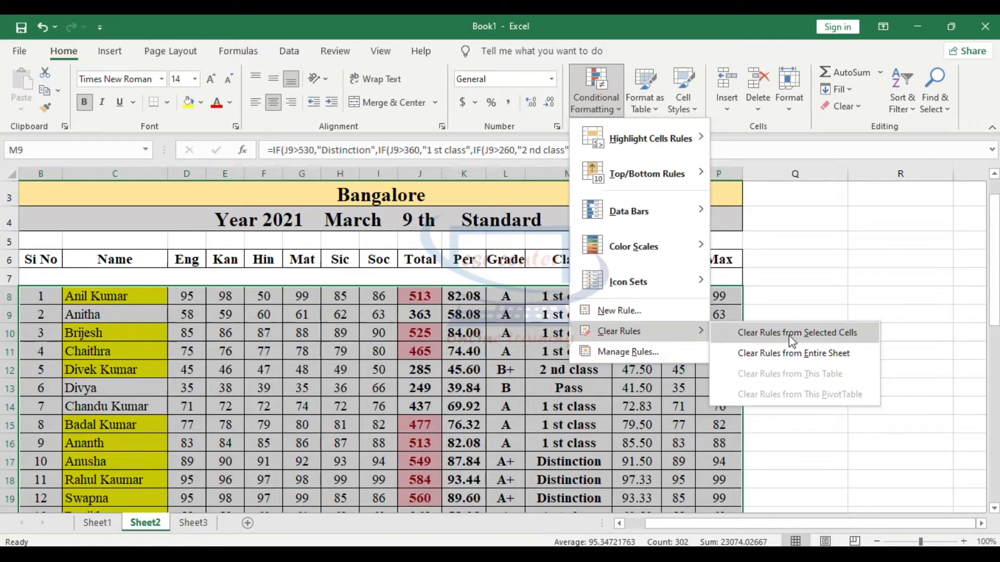
pyautogui.click(837, 342)
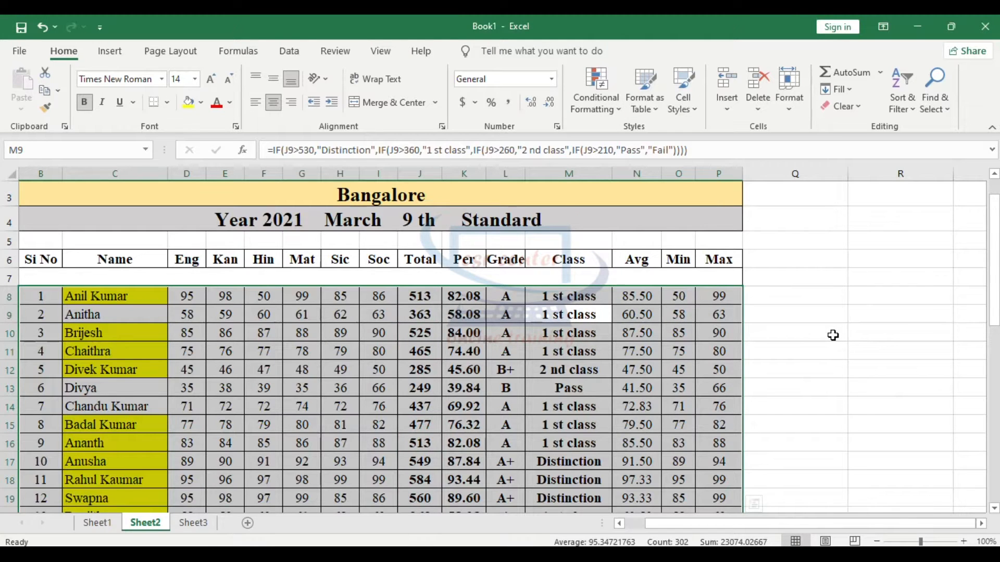
pyautogui.scroll(-2, 389, 387)
pyautogui.scroll(2, 599, 385)
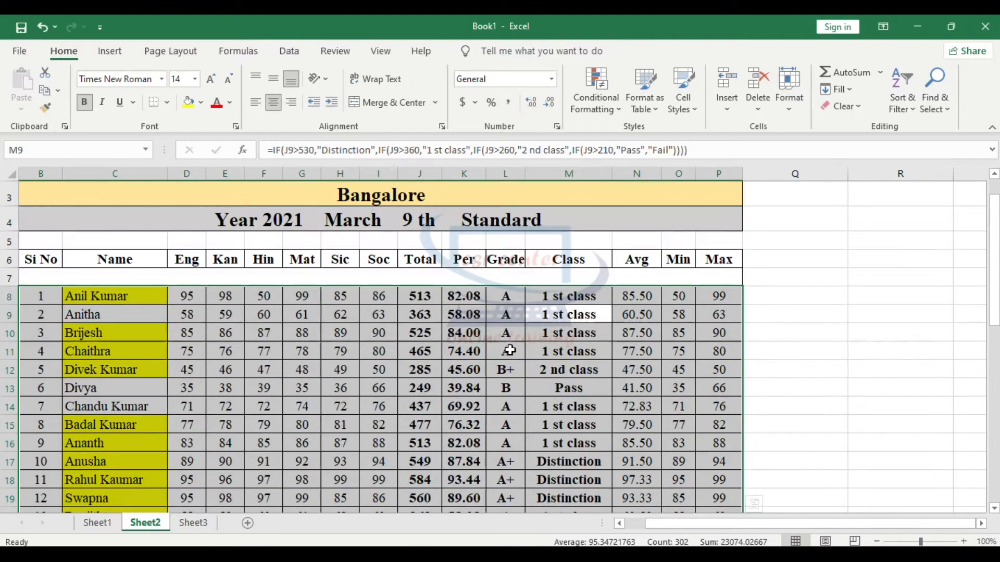
pyautogui.click(464, 333)
# Remove the fill colour from the student name cells in column C, from row 8 to row 28
pyautogui.scroll(-1, 544, 342)
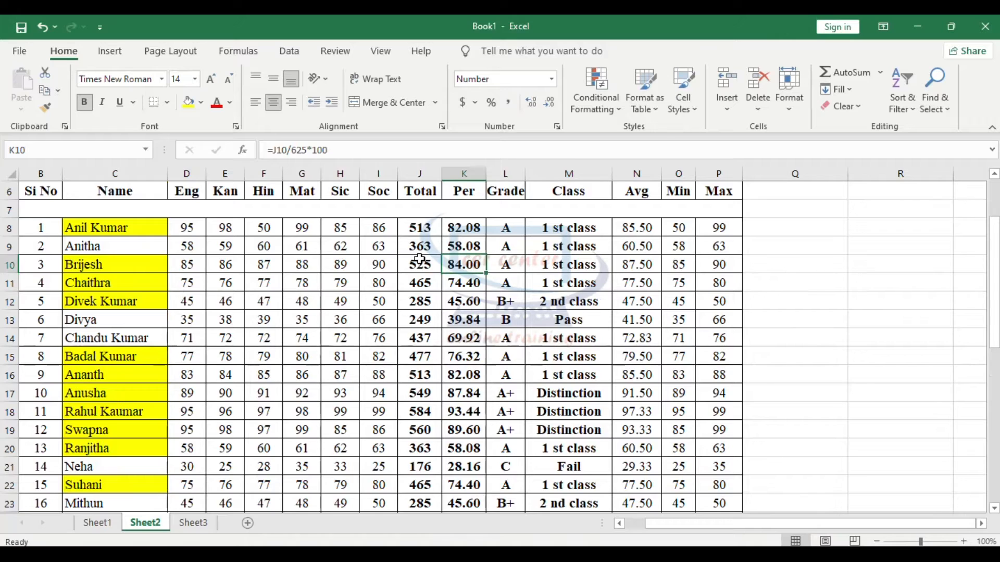
pyautogui.scroll(-2, 420, 261)
pyautogui.scroll(1, 429, 343)
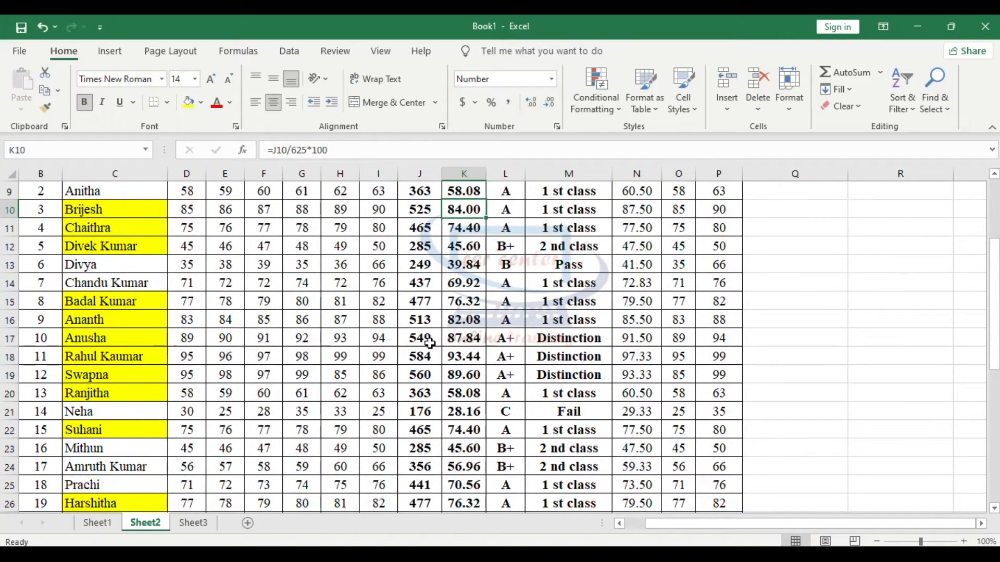
pyautogui.scroll(1, 430, 343)
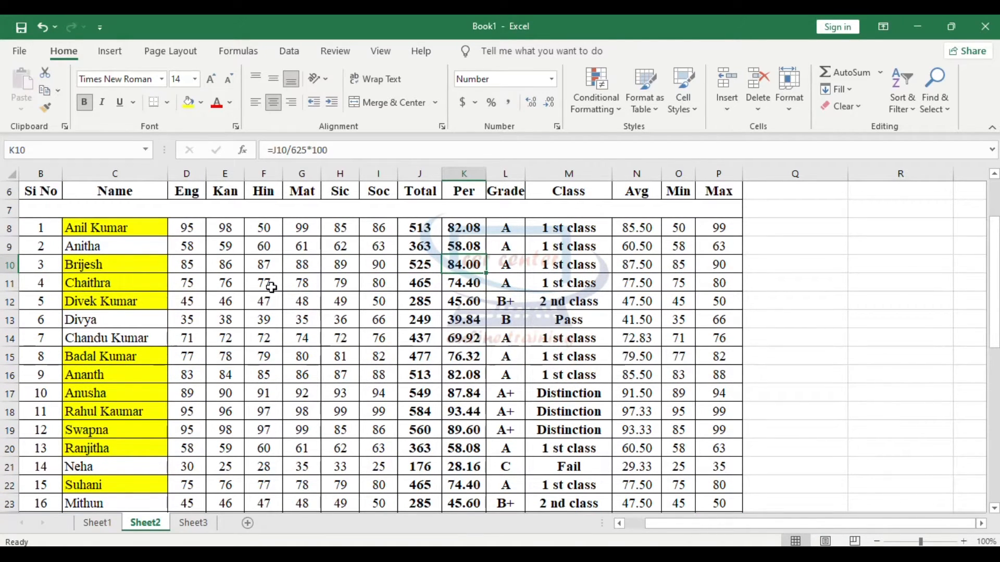
pyautogui.moveTo(123, 224); pyautogui.dragTo(111, 485)
pyautogui.click(201, 103)
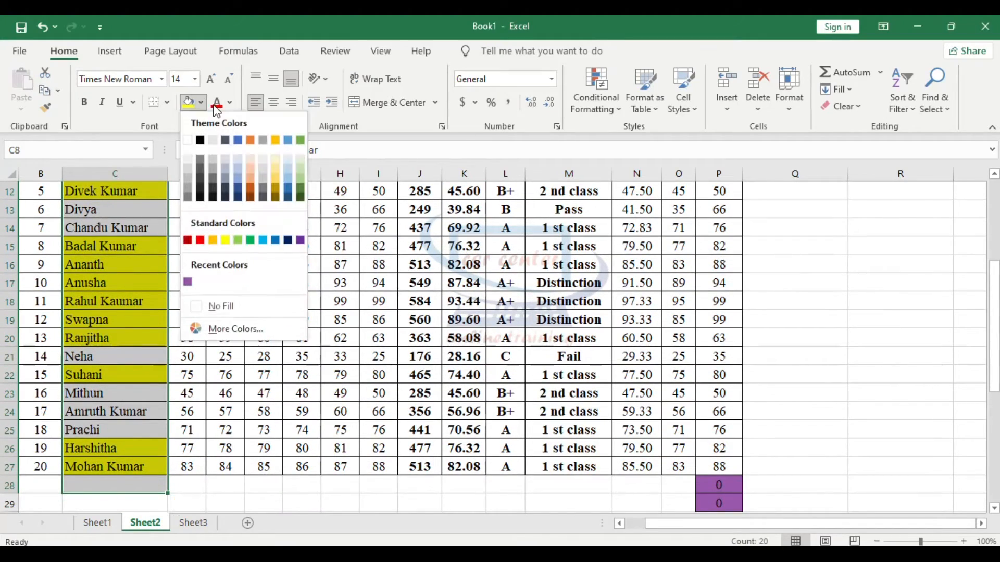
pyautogui.click(219, 308)
pyautogui.scroll(4, 490, 339)
pyautogui.click(498, 339)
# Highlight the bottom 10 items among the totals in J8:J29 using Light Red Fill with Dark Red Text
pyautogui.scroll(-1, 499, 339)
pyautogui.moveTo(420, 269); pyautogui.dragTo(409, 484)
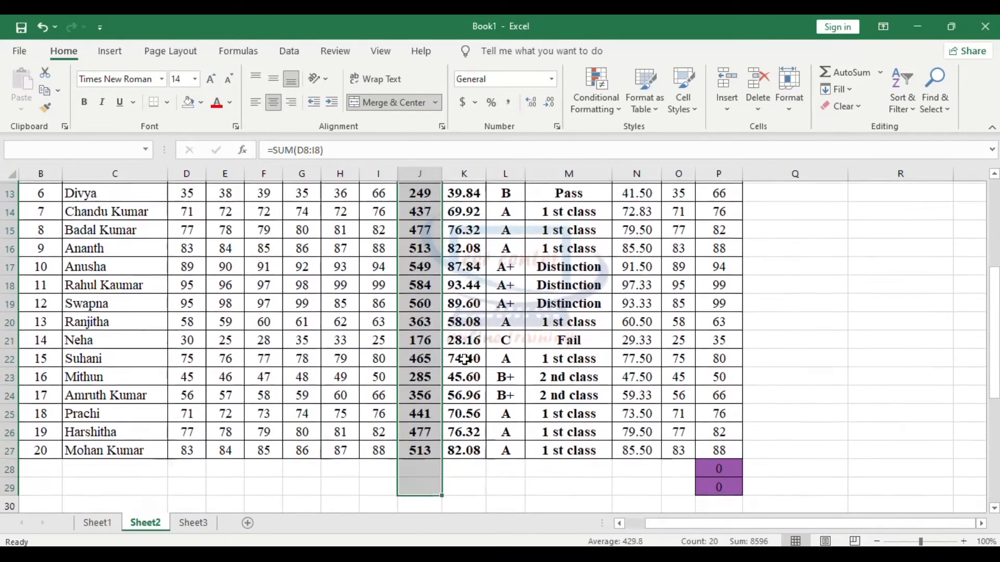
pyautogui.click(617, 107)
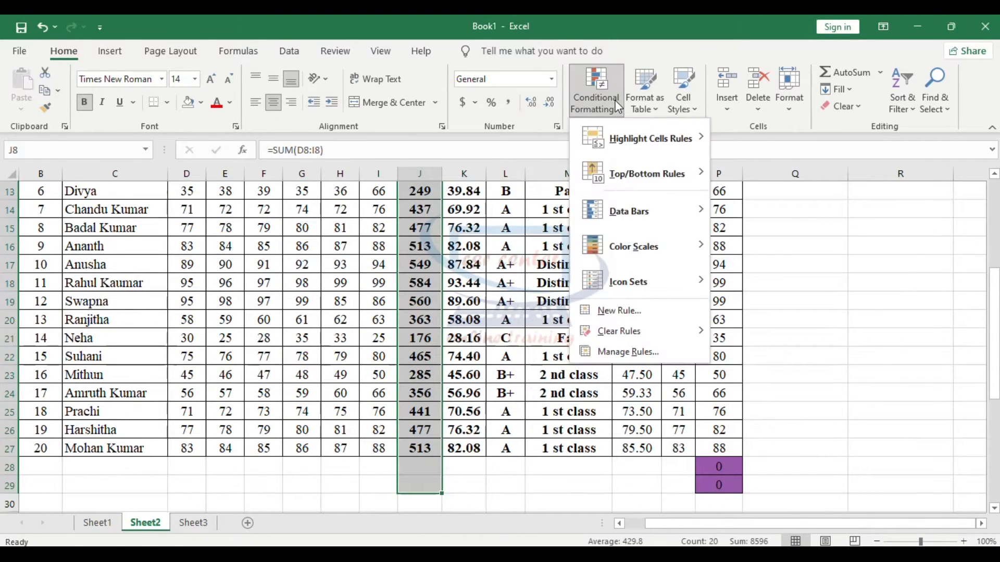
pyautogui.moveTo(650, 175)
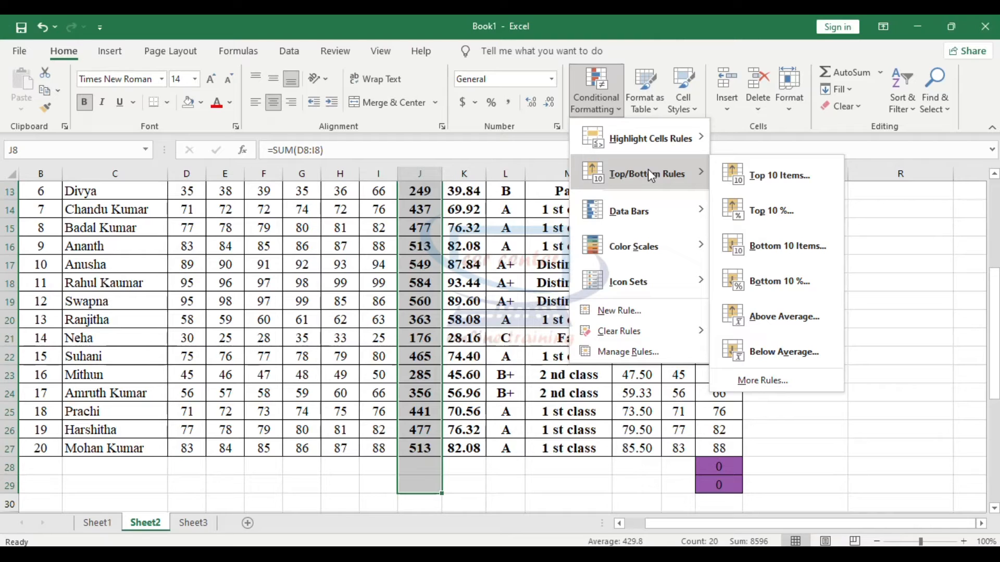
pyautogui.click(814, 245)
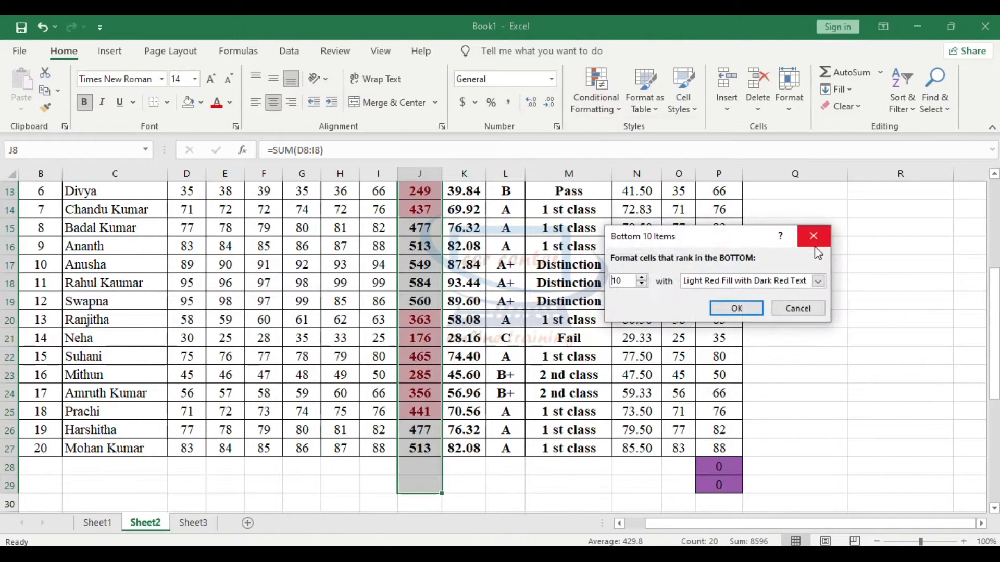
pyautogui.click(725, 309)
pyautogui.click(428, 411)
pyautogui.scroll(4, 428, 409)
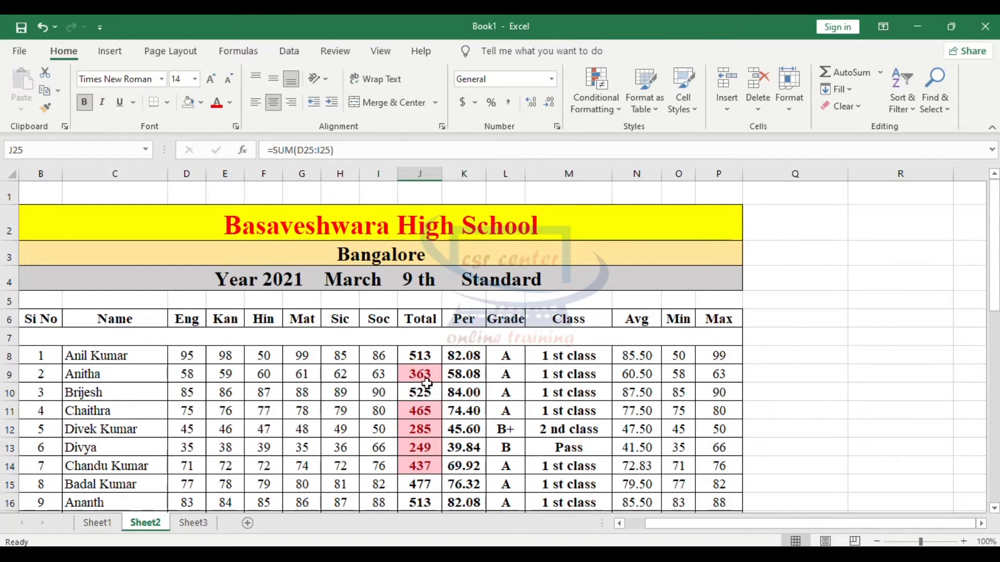
pyautogui.scroll(-2, 429, 381)
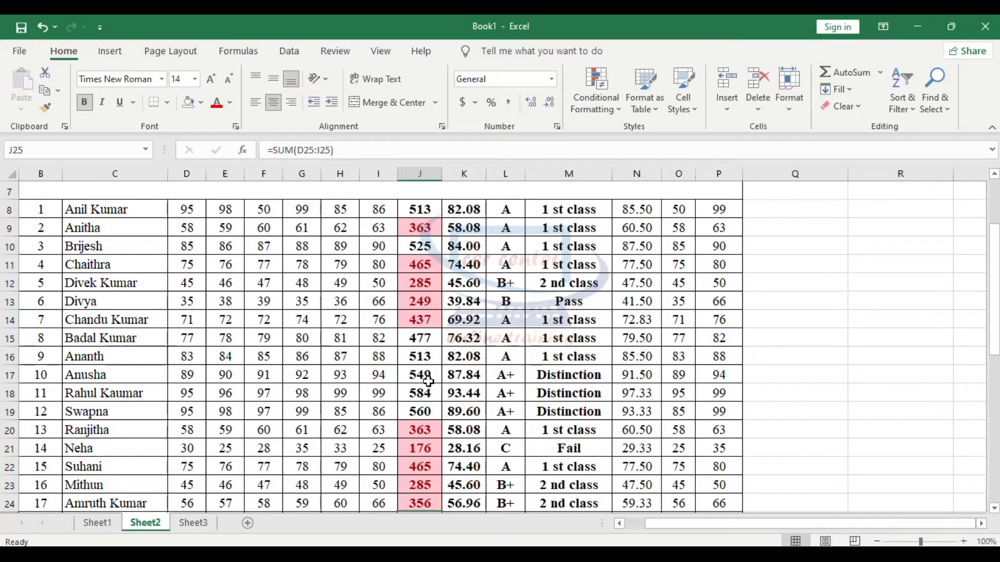
# Clear the conditional formatting rules from the whole Total column J
pyautogui.click(430, 168)
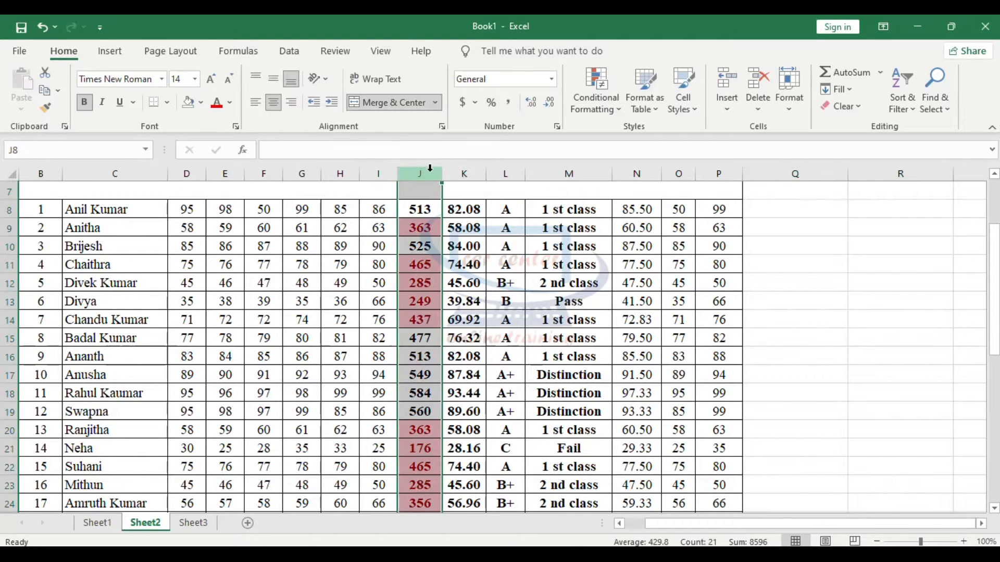
pyautogui.click(606, 99)
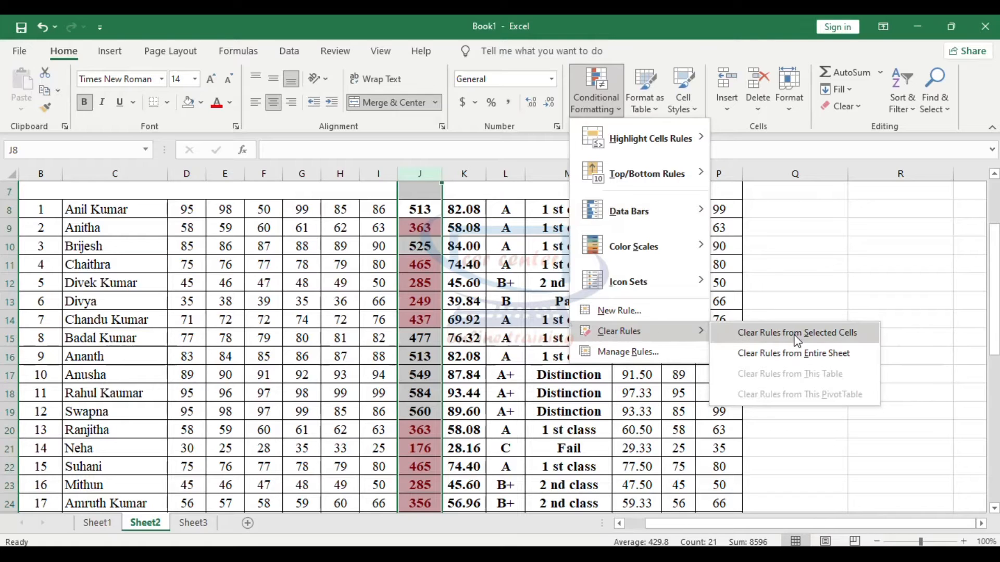
pyautogui.click(797, 340)
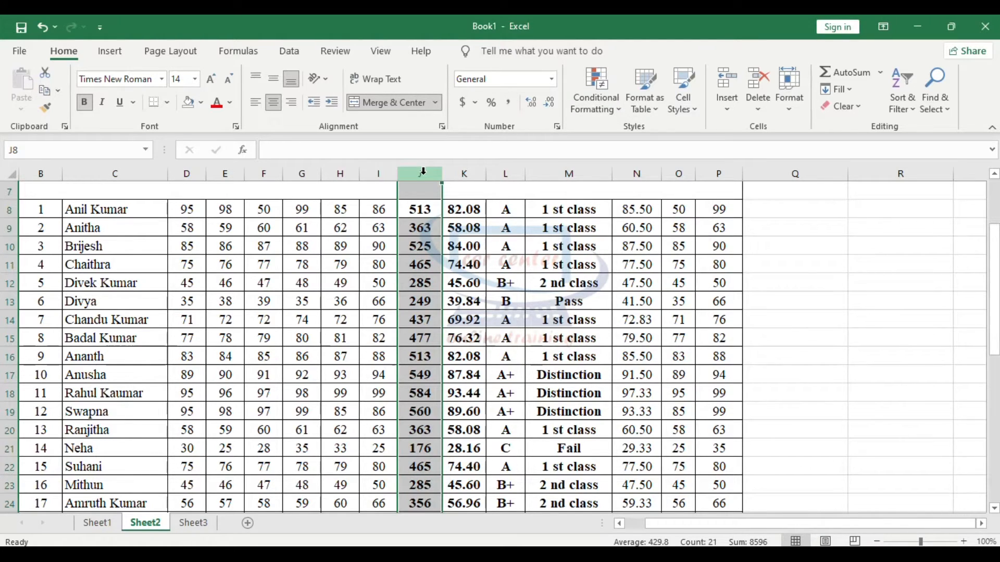
# Apply red gradient-fill data bars to the Total column J and inspect them at a larger zoom
pyautogui.click(620, 108)
pyautogui.moveTo(651, 222)
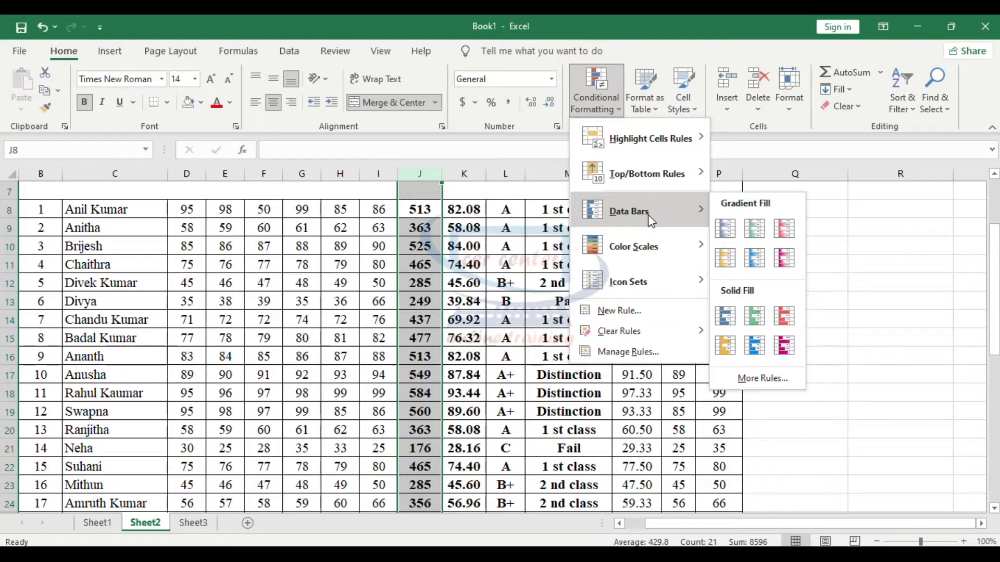
pyautogui.click(784, 229)
pyautogui.click(423, 389)
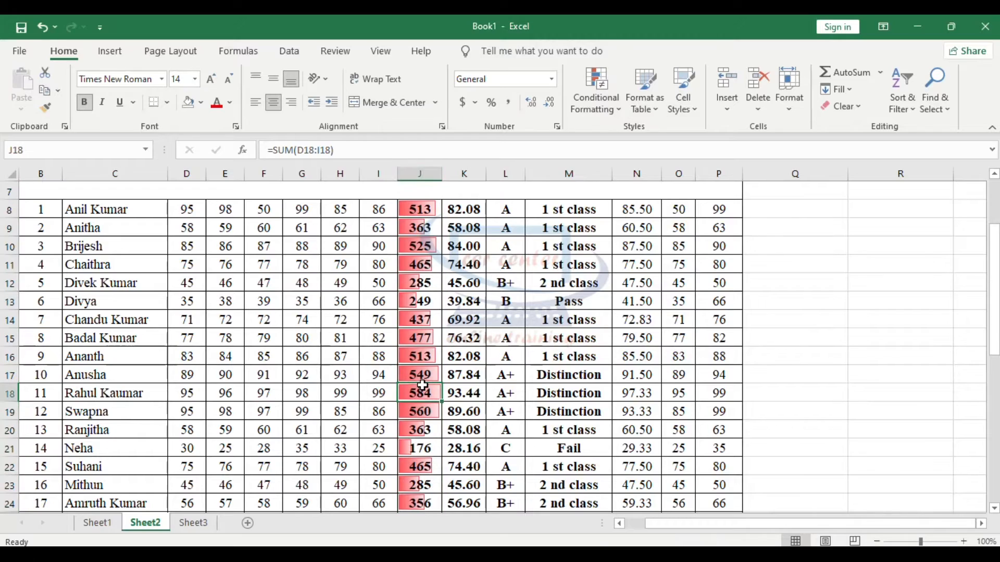
pyautogui.keyDown('ctrl'); pyautogui.scroll(3, 422, 379); pyautogui.keyUp('ctrl')
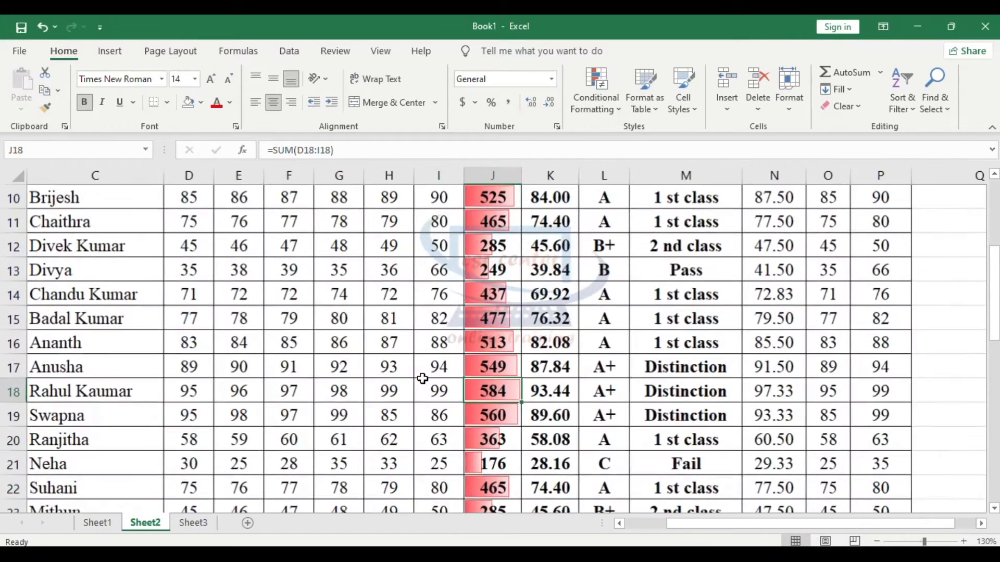
pyautogui.scroll(3, 580, 408)
pyautogui.scroll(-3, 661, 418)
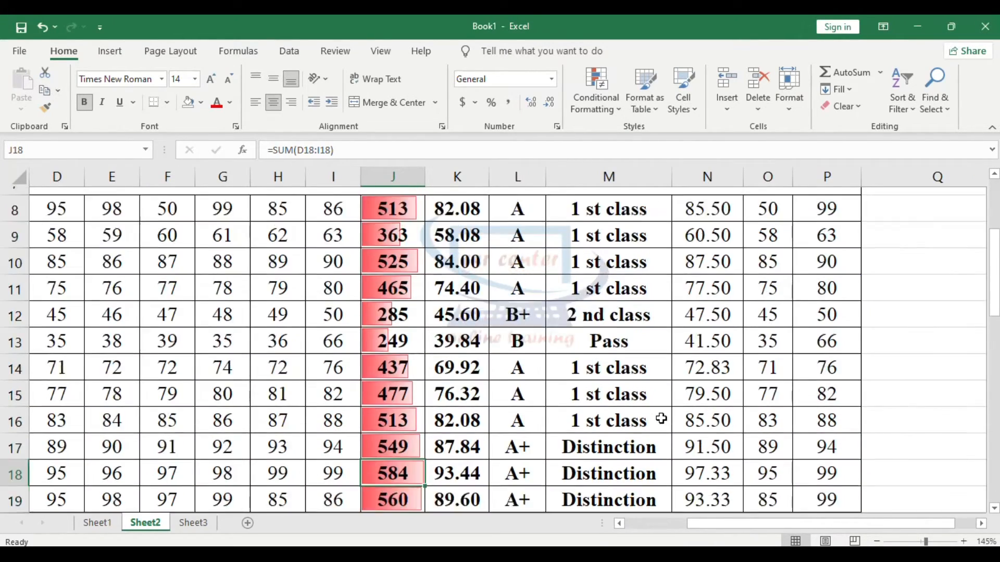
# Apply red solid-fill data bars to the percentage column K
pyautogui.scroll(2, 661, 417)
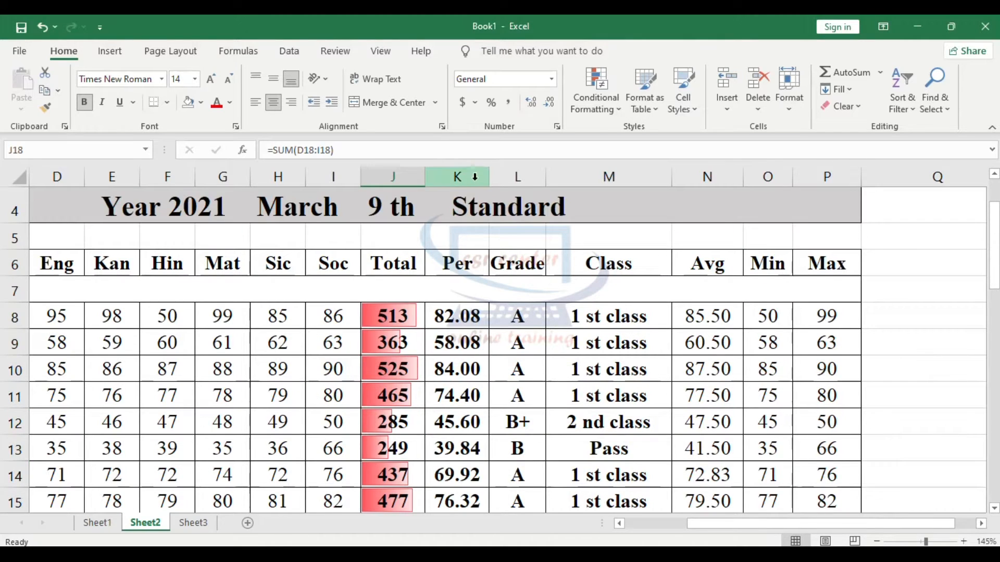
pyautogui.click(459, 176)
pyautogui.click(617, 111)
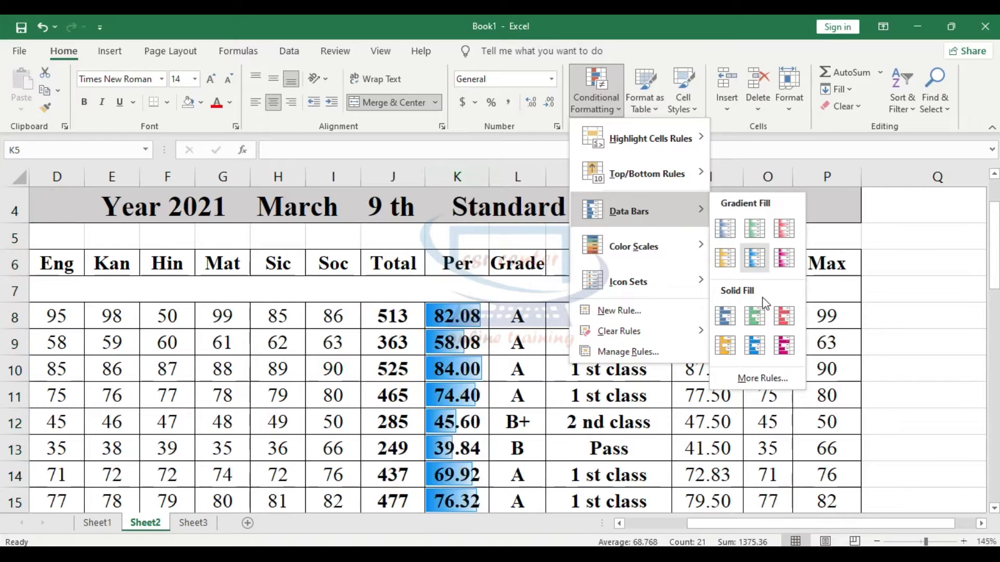
pyautogui.click(785, 316)
pyautogui.click(465, 433)
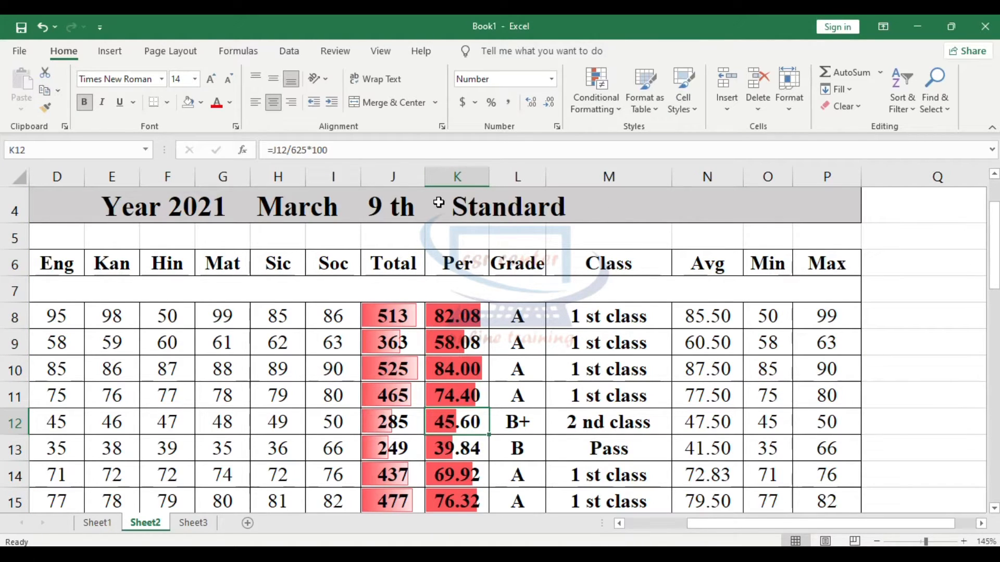
# Apply the Red-Yellow-Green color scale to the Soc column I and inspect the coloured marks
pyautogui.click(333, 177)
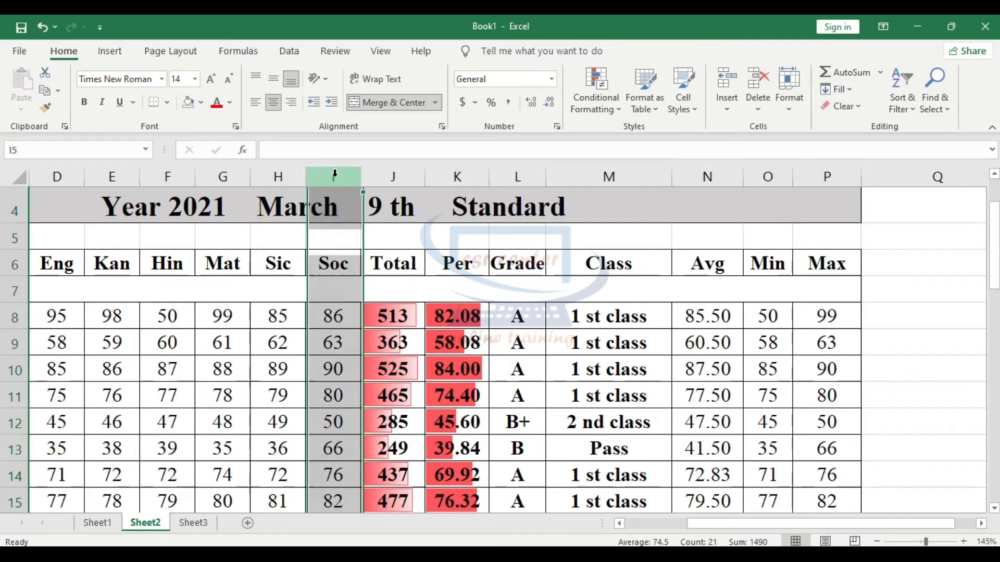
pyautogui.click(608, 94)
pyautogui.moveTo(645, 263)
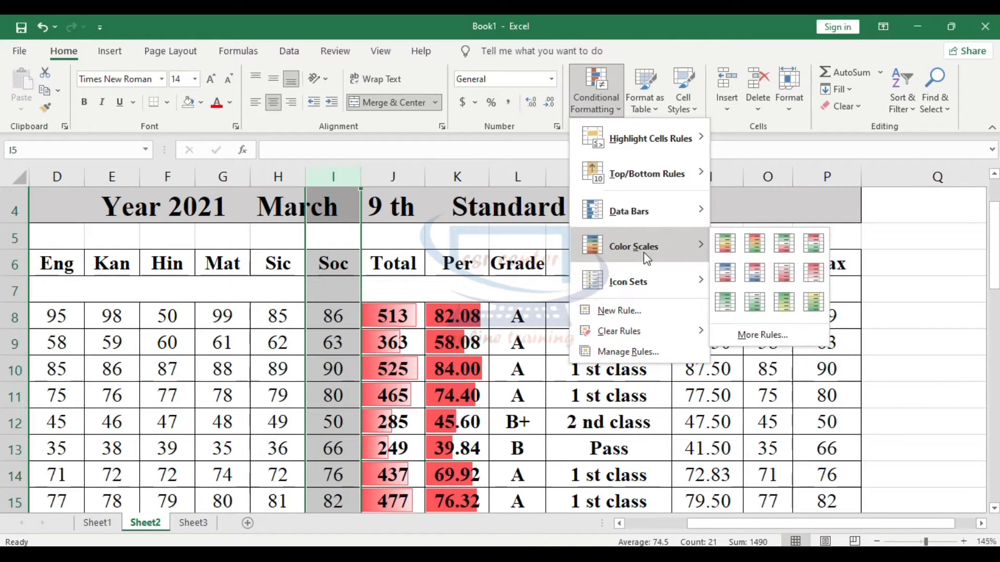
pyautogui.click(759, 243)
pyautogui.click(341, 388)
pyautogui.scroll(-2, 341, 388)
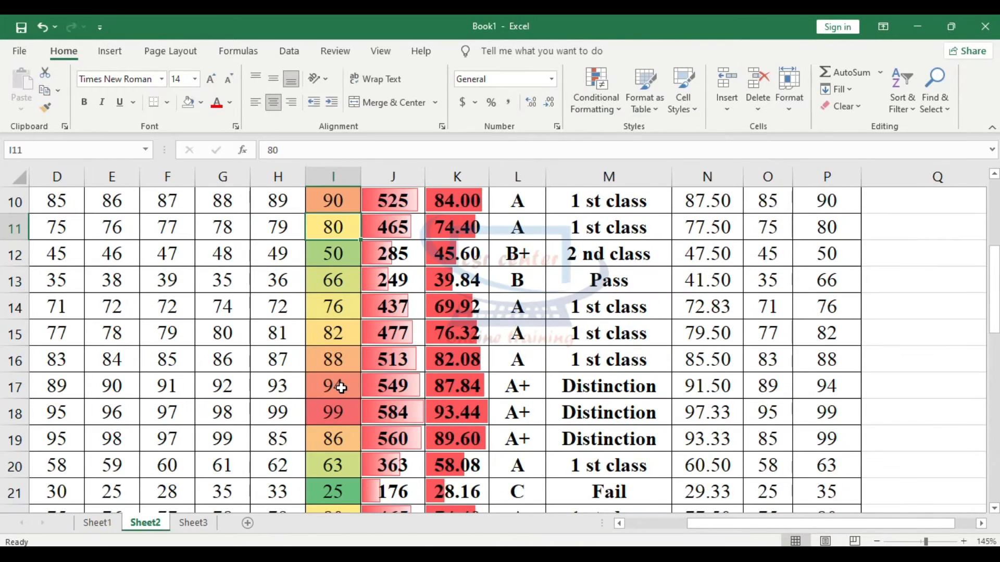
pyautogui.scroll(1, 341, 388)
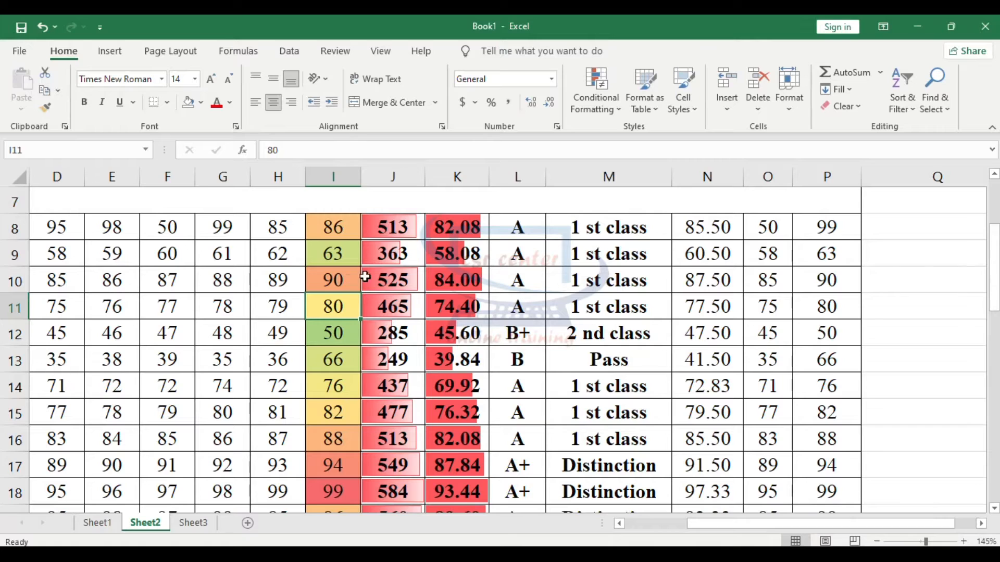
pyautogui.click(403, 225)
pyautogui.click(392, 250)
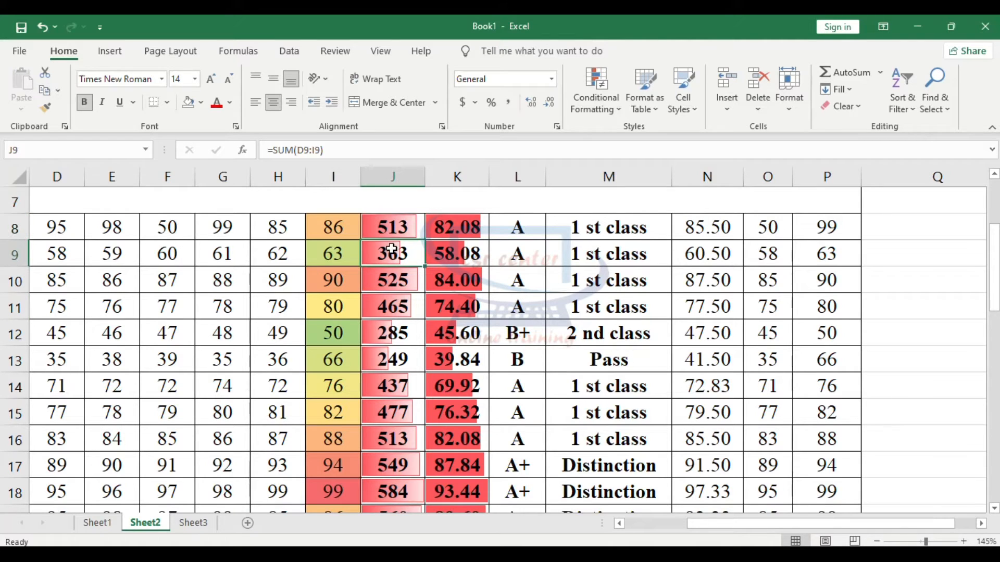
pyautogui.click(397, 283)
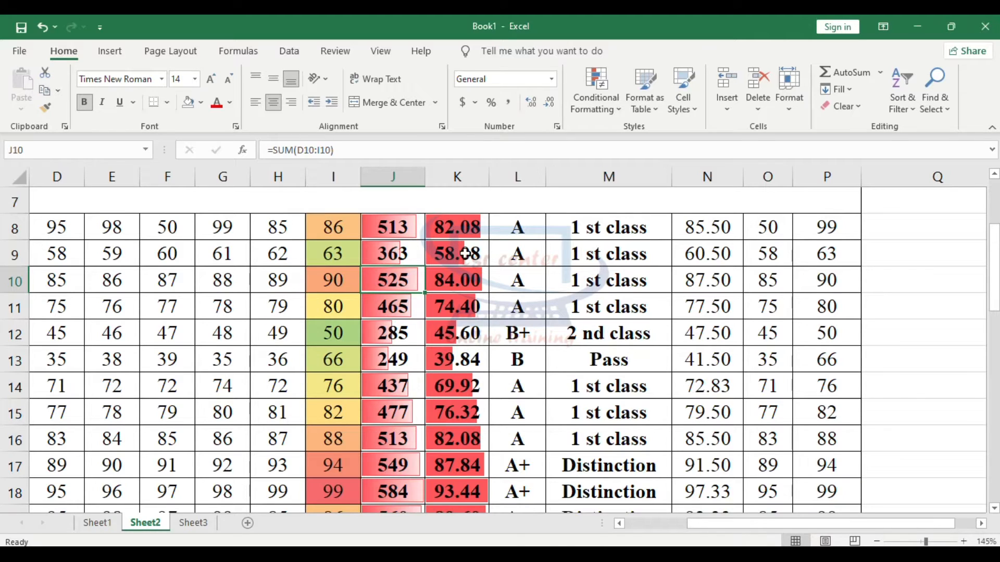
# Apply the unrimmed three traffic lights icon set to the Sic column H and widen the column so icons and marks separate
pyautogui.click(278, 172)
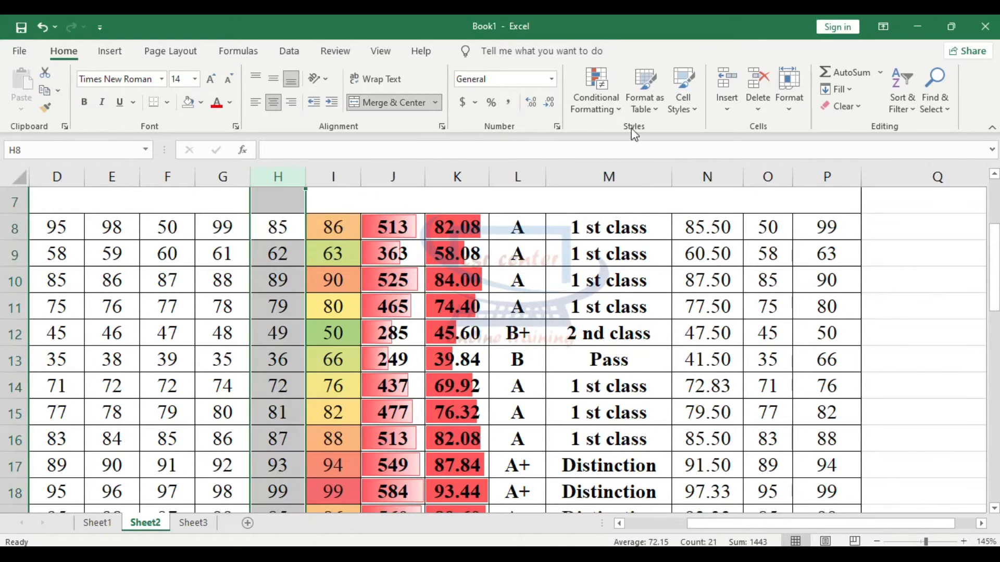
pyautogui.click(616, 102)
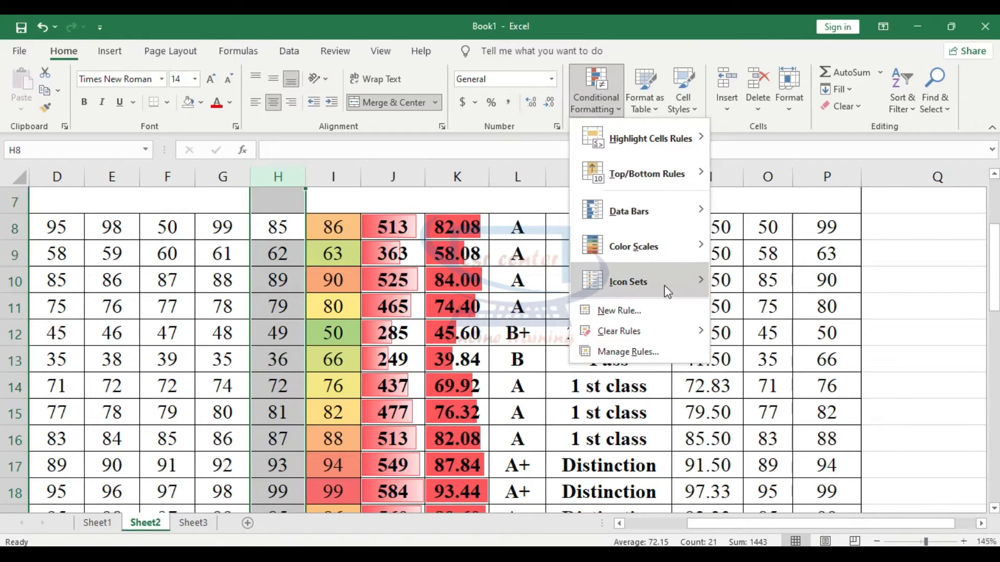
pyautogui.moveTo(668, 291)
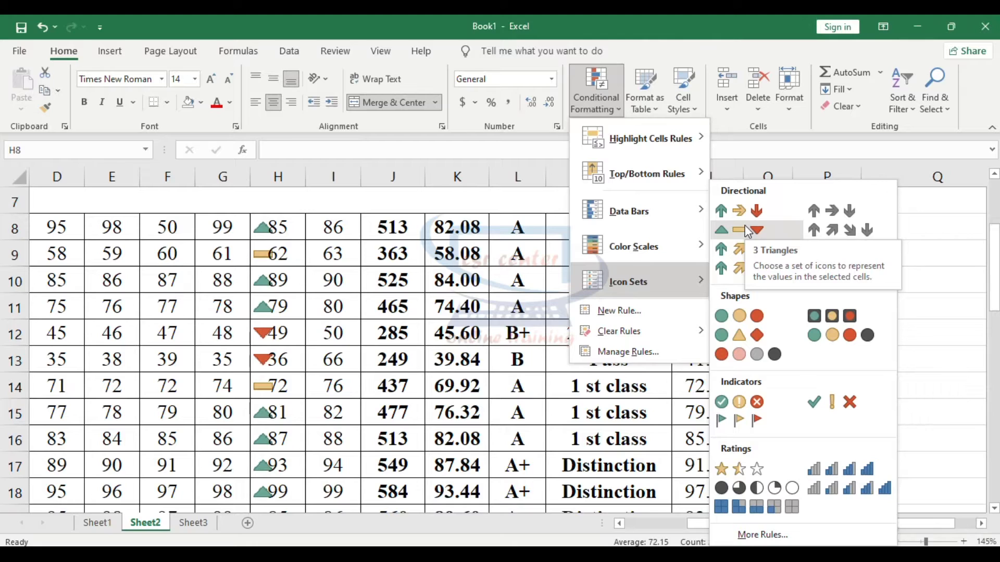
pyautogui.click(749, 319)
pyautogui.click(278, 280)
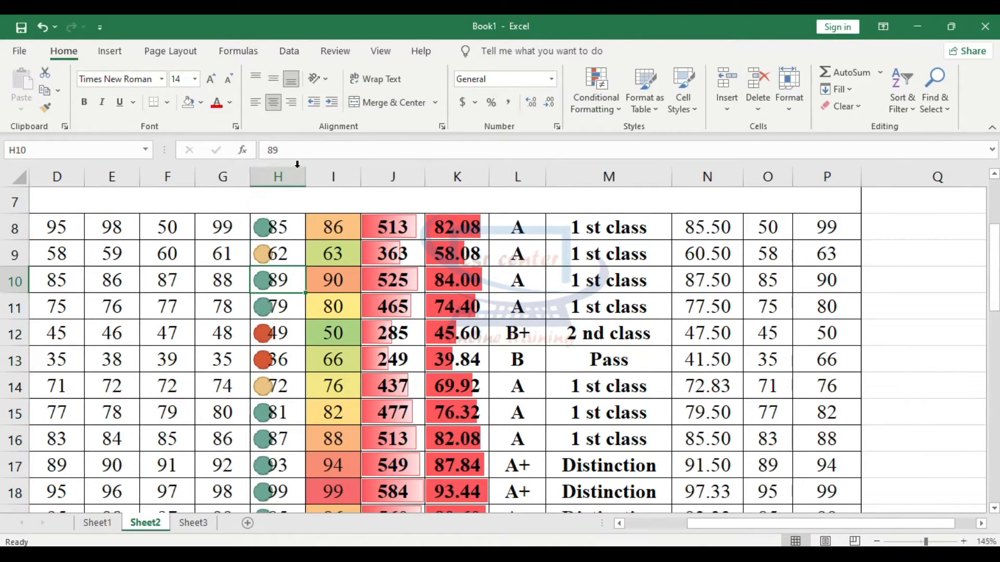
pyautogui.moveTo(303, 172); pyautogui.dragTo(362, 170)
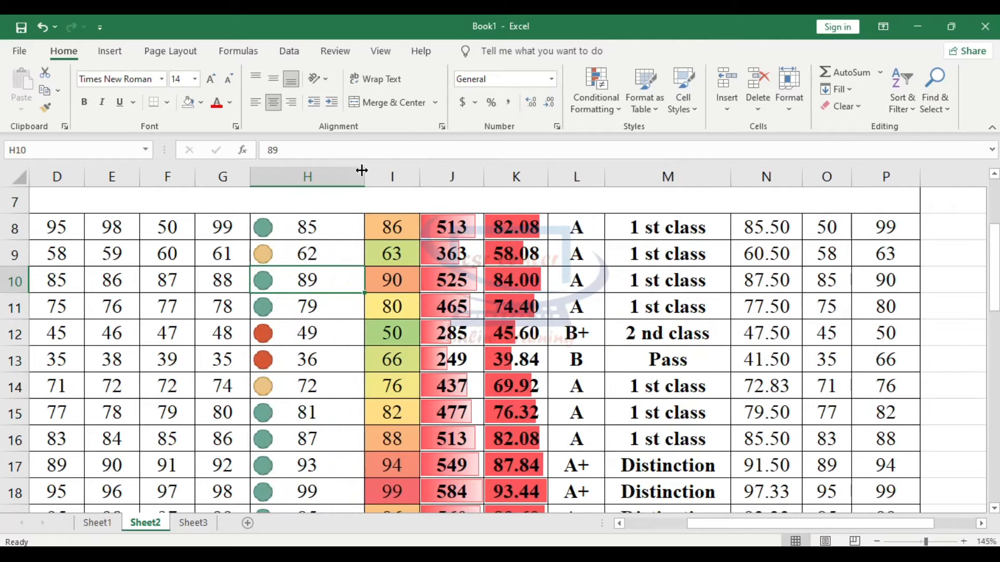
pyautogui.click(320, 264)
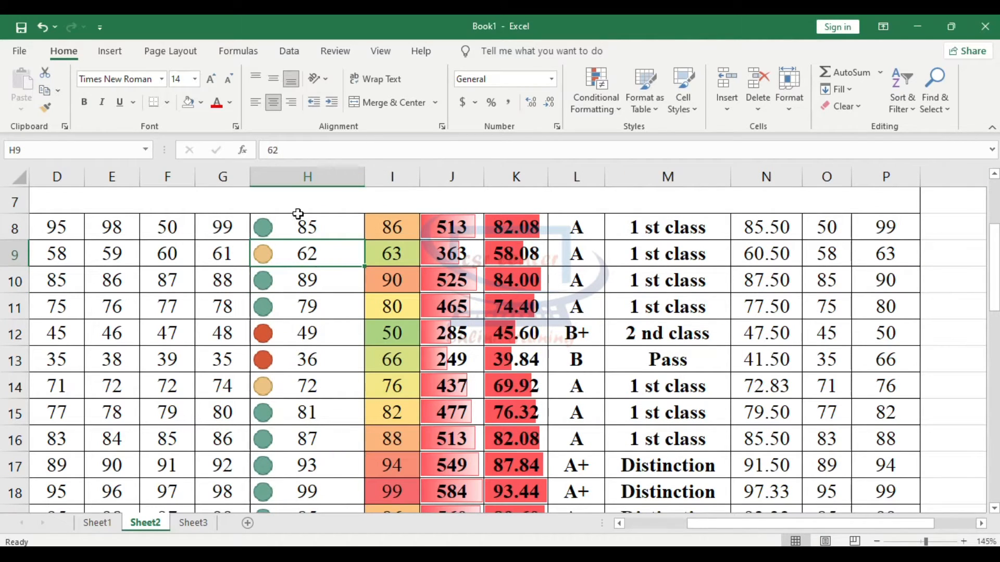
# Widen the Mat column G, apply the 3 Stars icon set to it and review the marks
pyautogui.moveTo(250, 172); pyautogui.dragTo(330, 175)
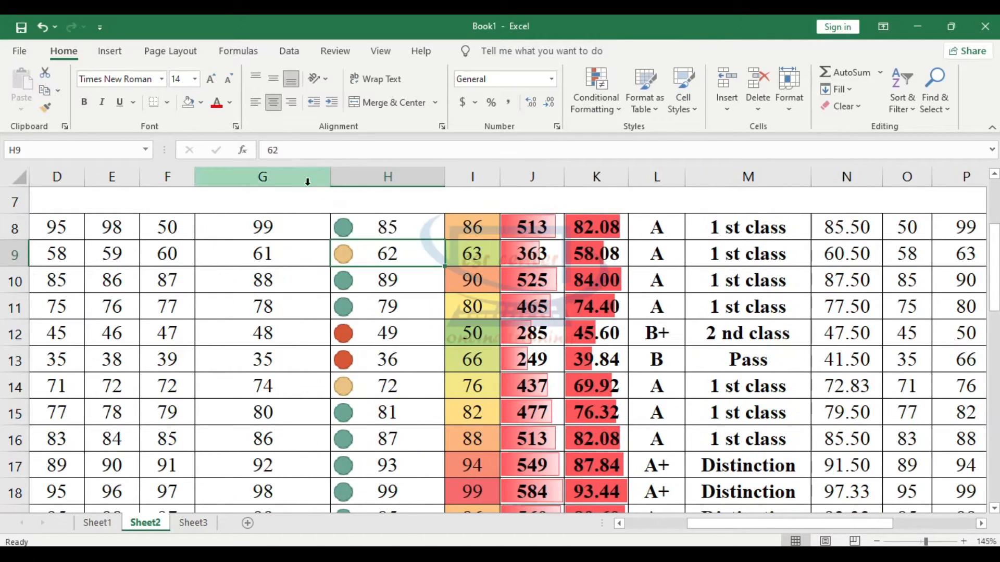
pyautogui.click(243, 171)
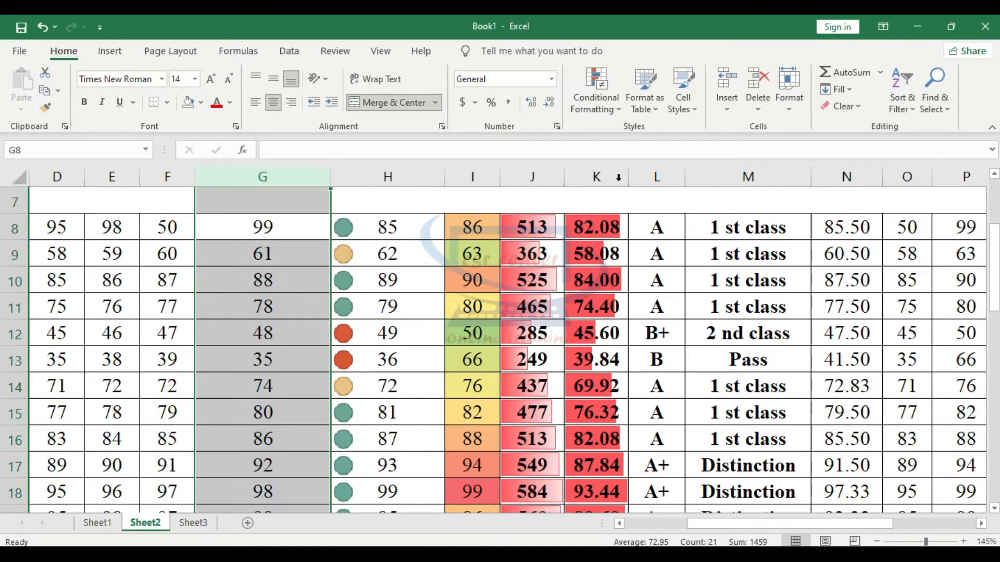
pyautogui.click(615, 102)
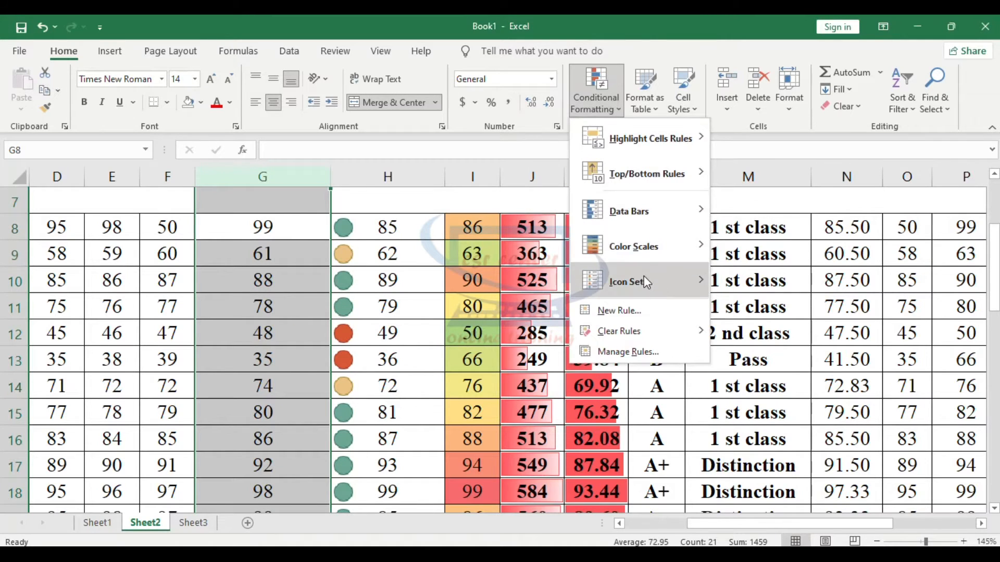
pyautogui.moveTo(644, 276)
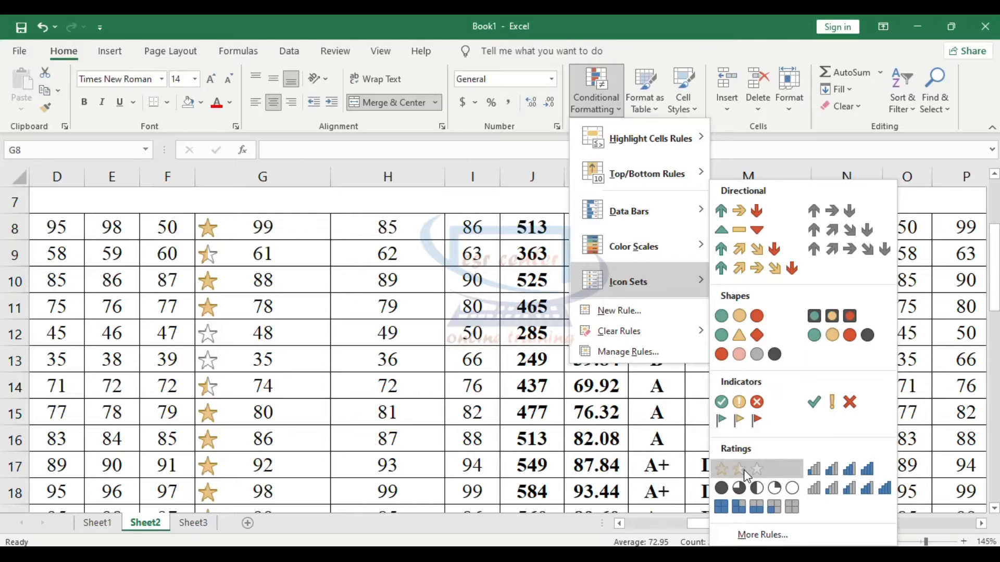
pyautogui.click(739, 469)
pyautogui.click(267, 333)
pyautogui.scroll(-3, 267, 333)
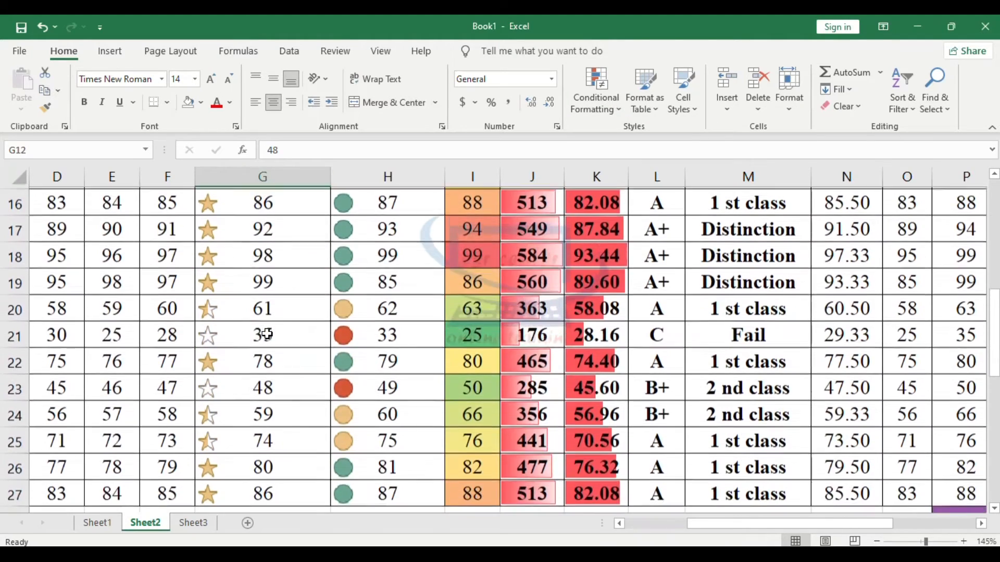
pyautogui.scroll(3, 268, 334)
# Widen the Hin column F and apply the four-bar ratings icon set to it
pyautogui.moveTo(190, 182); pyautogui.dragTo(288, 180)
pyautogui.click(277, 180)
pyautogui.click(614, 102)
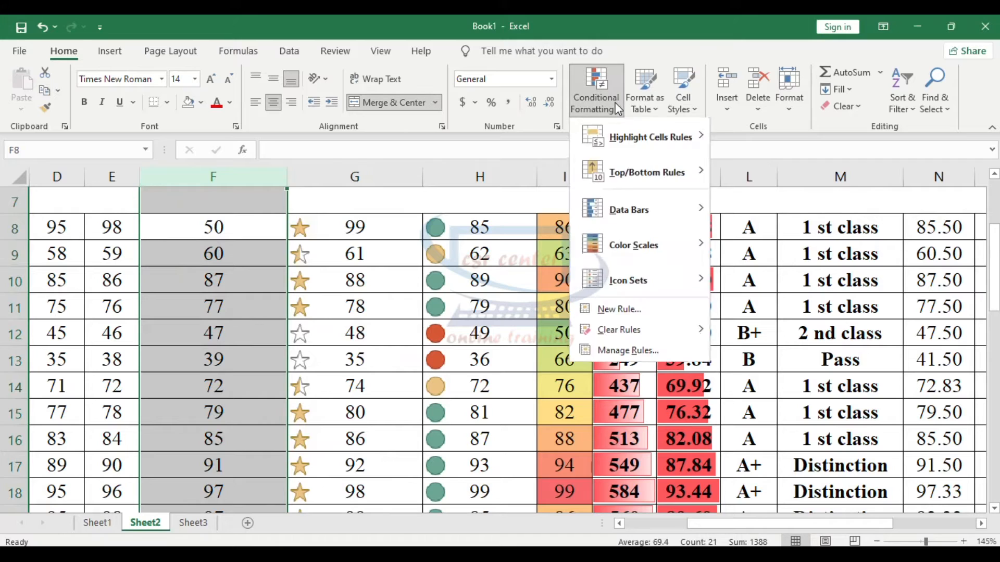
pyautogui.moveTo(653, 283)
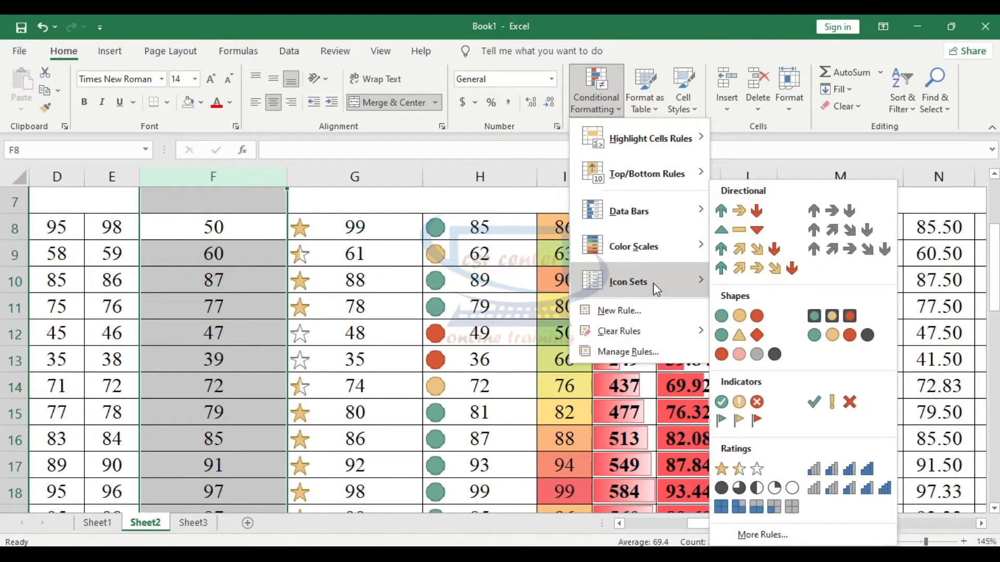
pyautogui.click(840, 469)
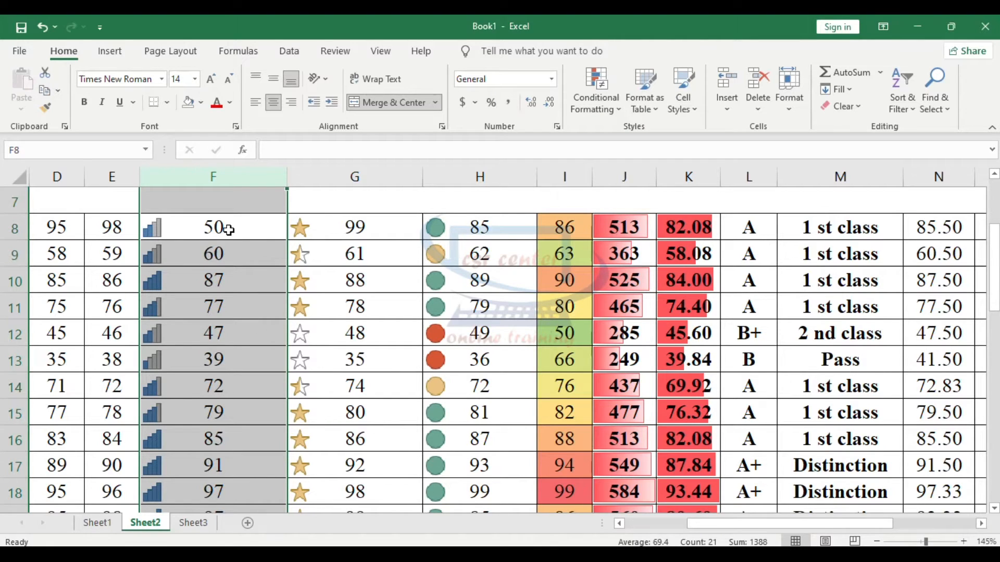
# Examine how the rating bars in column F correspond to the individual marks down the sheet
pyautogui.click(174, 238)
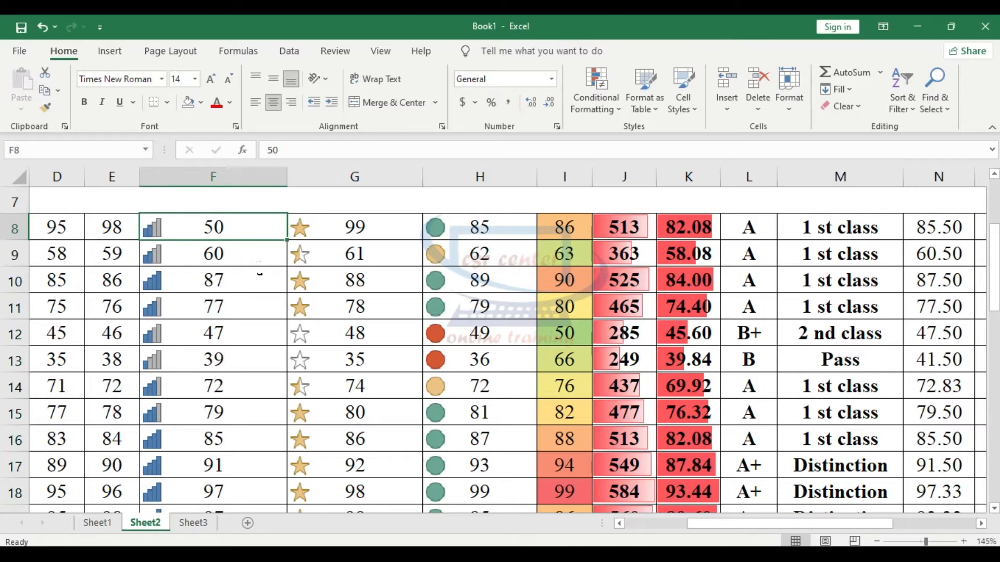
pyautogui.click(253, 255)
pyautogui.click(233, 282)
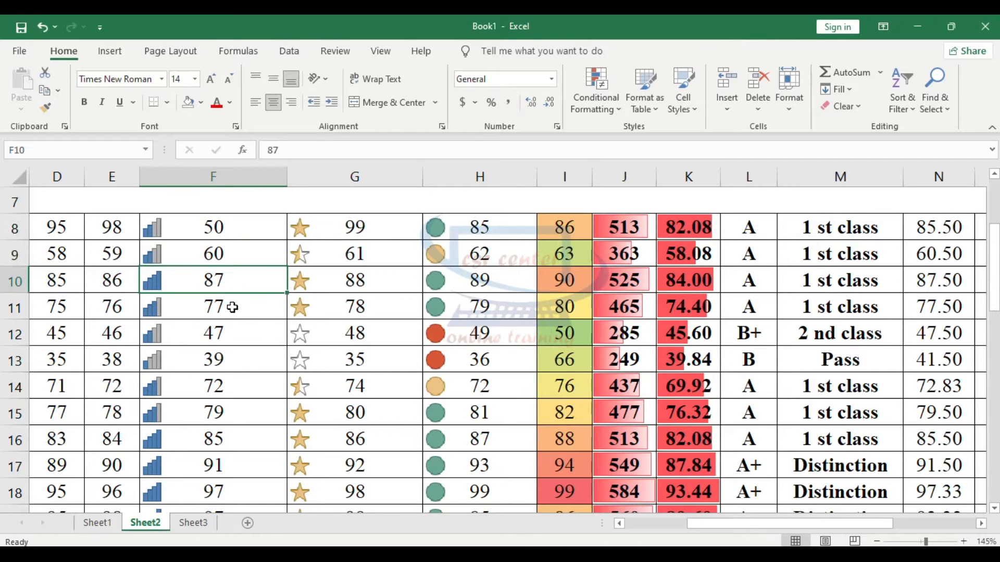
pyautogui.click(232, 307)
pyautogui.click(236, 352)
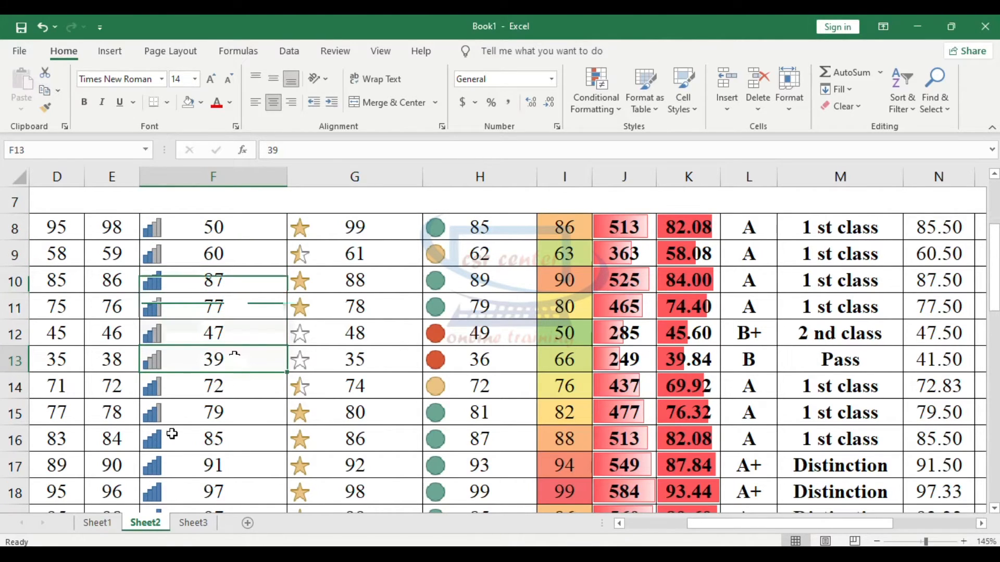
pyautogui.scroll(-3, 217, 451)
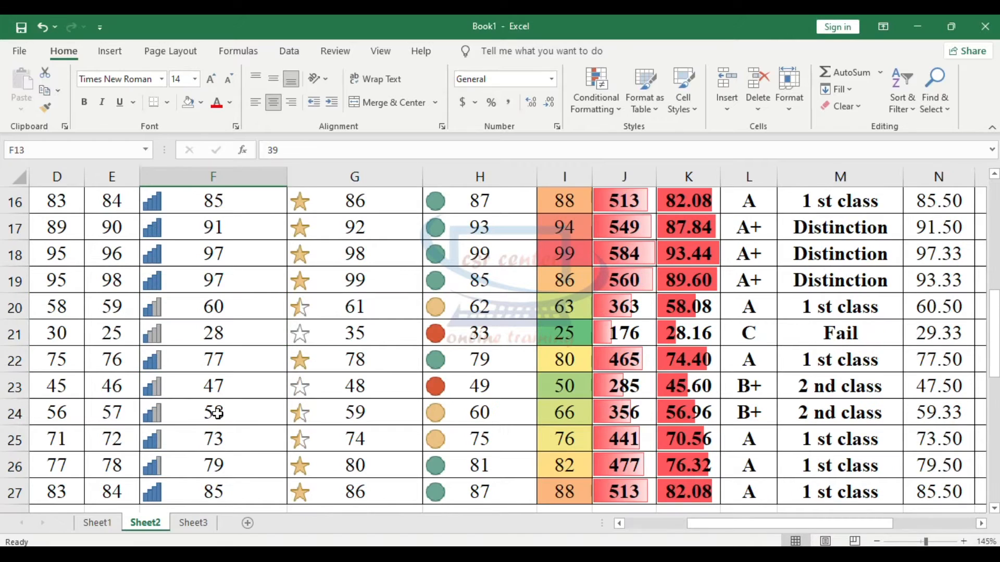
pyautogui.press('Right')
pyautogui.press('Right')
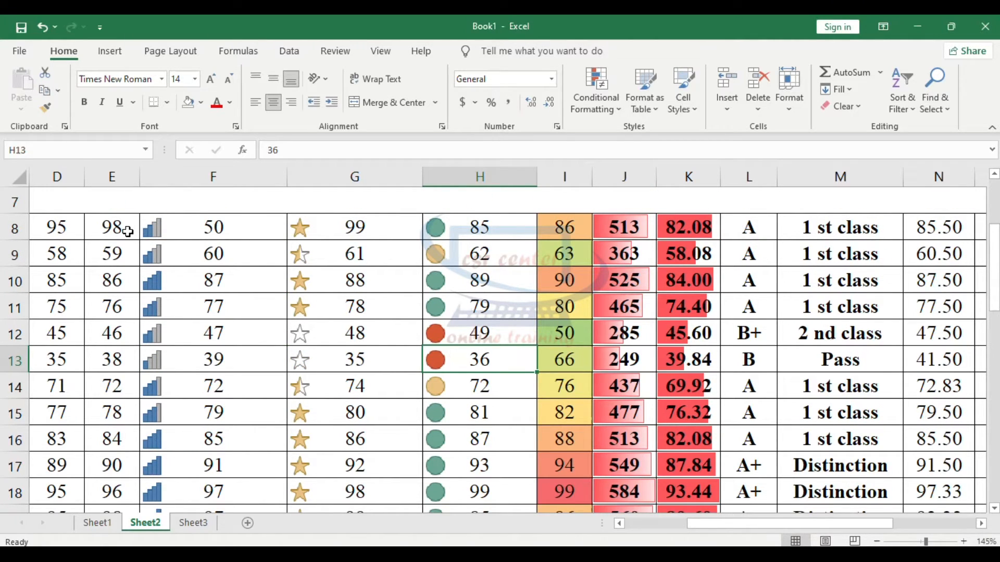
# Clear the conditional formatting rules from the whole selected marks table and narrow the widened subject columns
pyautogui.hotkey('ctrl', 'a')
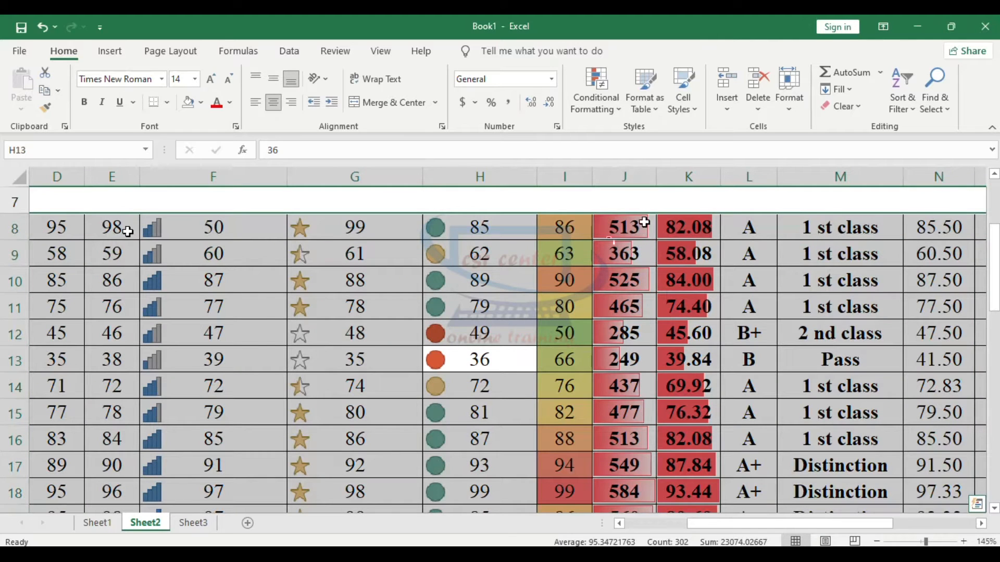
pyautogui.click(623, 110)
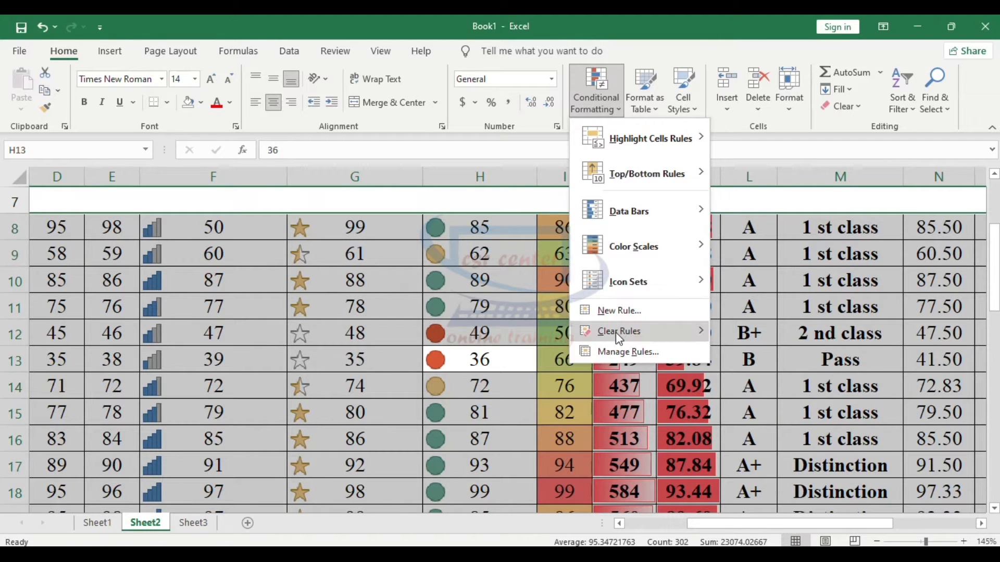
pyautogui.moveTo(619, 336)
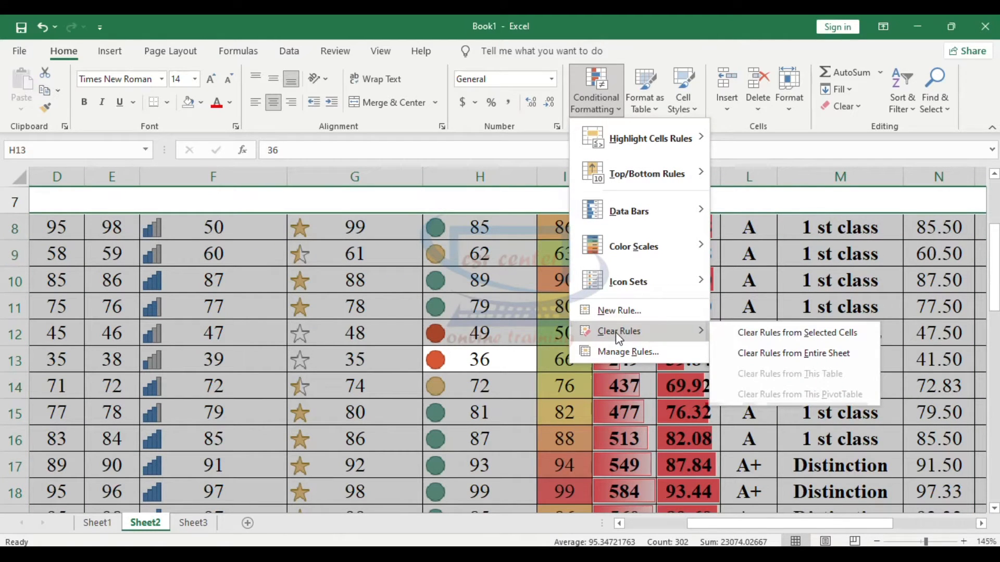
pyautogui.click(789, 333)
pyautogui.click(438, 358)
pyautogui.moveTo(267, 177); pyautogui.dragTo(198, 183)
# Format the range B8:P29 as a table without existing headers, using the light orange style with a solid orange header row
pyautogui.click(274, 288)
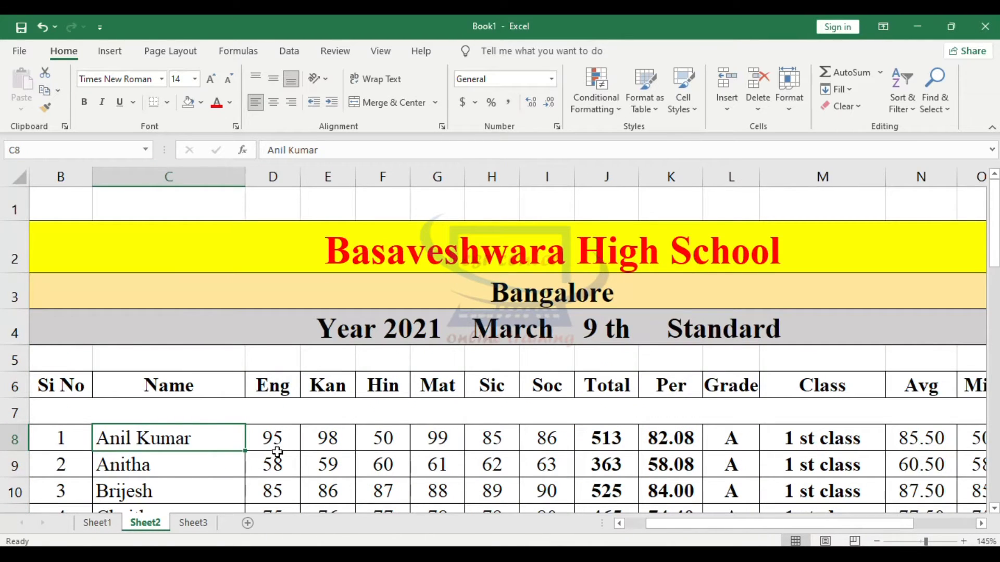
pyautogui.click(274, 442)
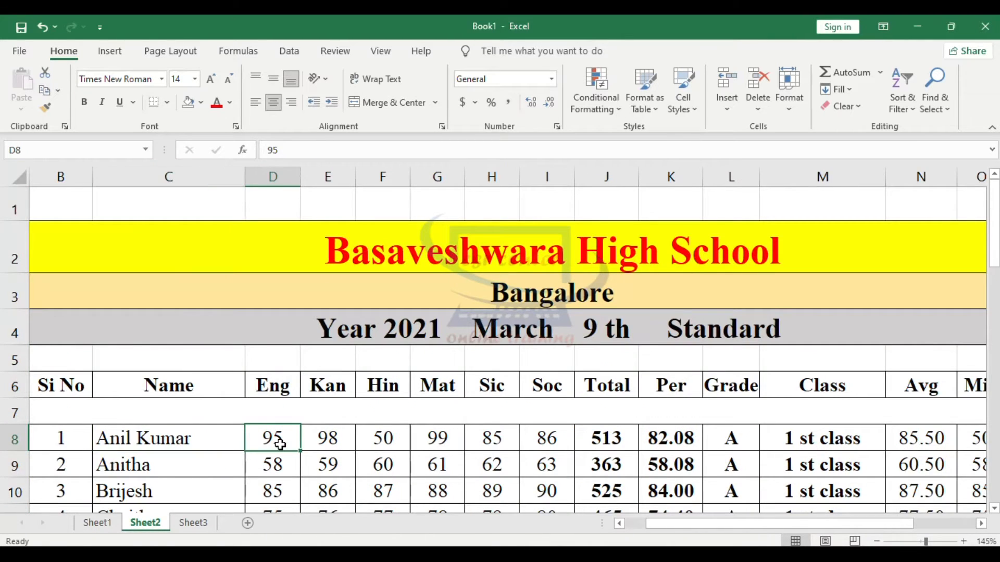
pyautogui.click(663, 111)
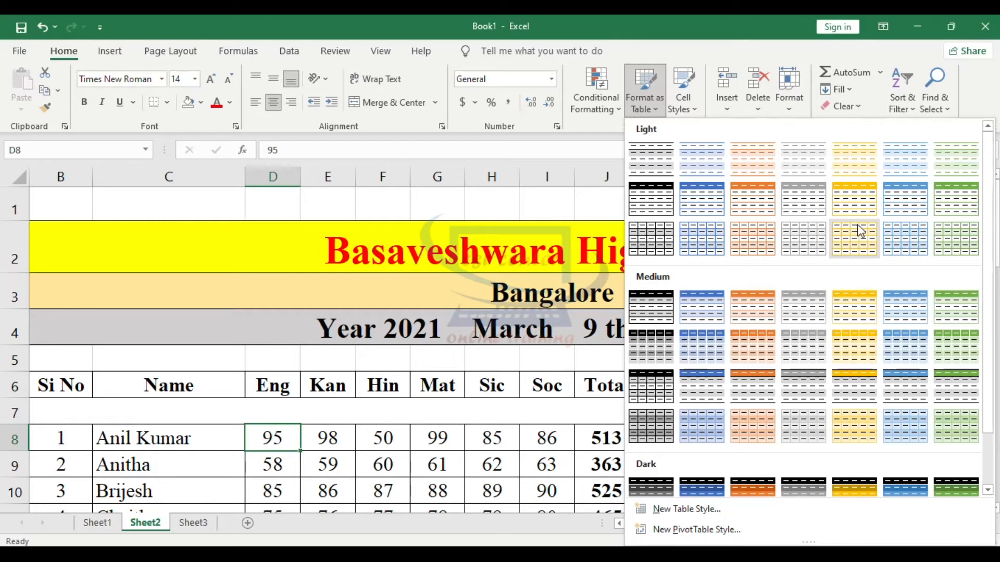
pyautogui.click(761, 201)
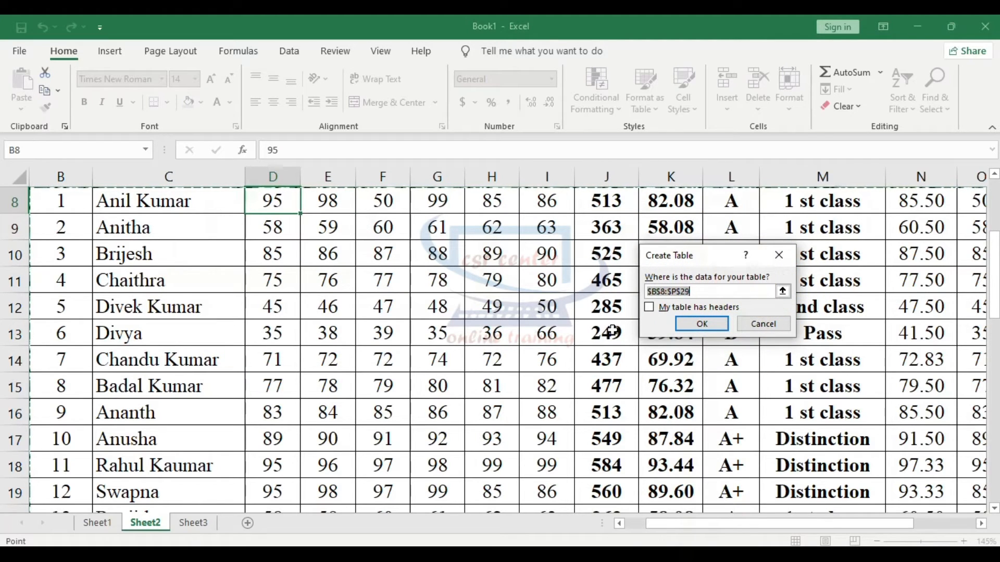
pyautogui.click(702, 324)
# Review the new table and the sort and filter options of Column1, closing them without applying anything
pyautogui.scroll(-4, 692, 323)
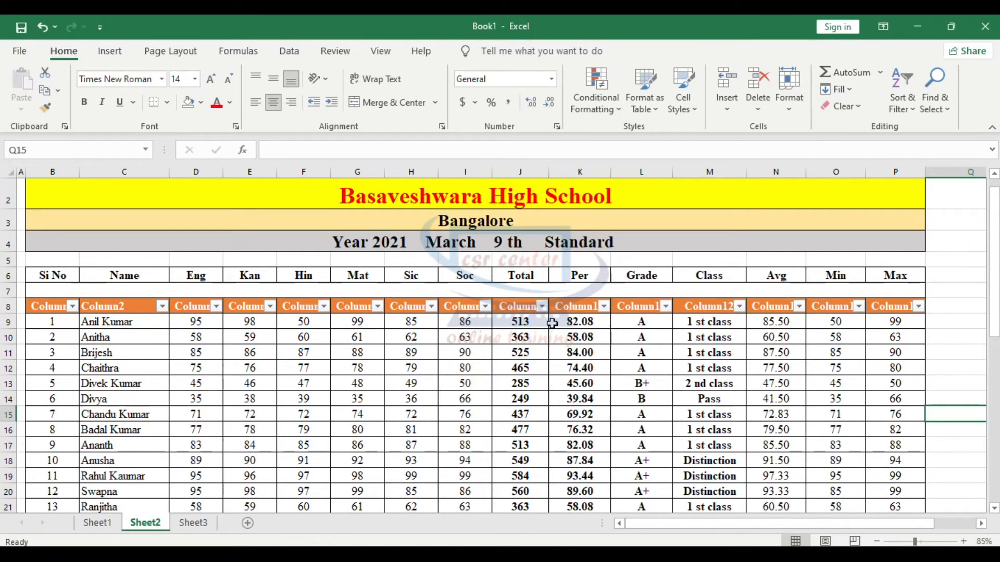
pyautogui.scroll(-2, 553, 324)
pyautogui.scroll(2, 552, 324)
pyautogui.scroll(1, 90, 317)
pyautogui.scroll(1, 90, 317)
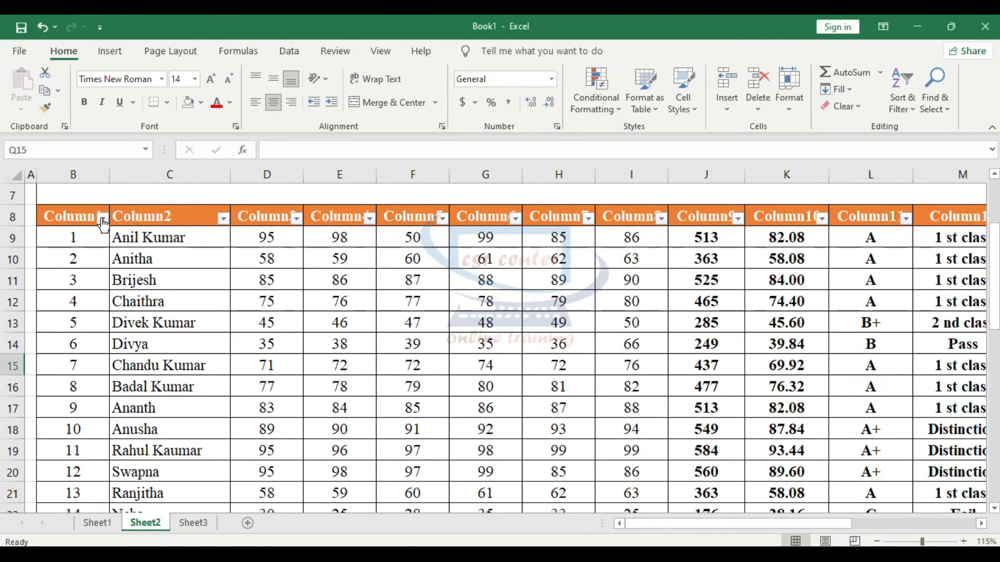
pyautogui.click(103, 219)
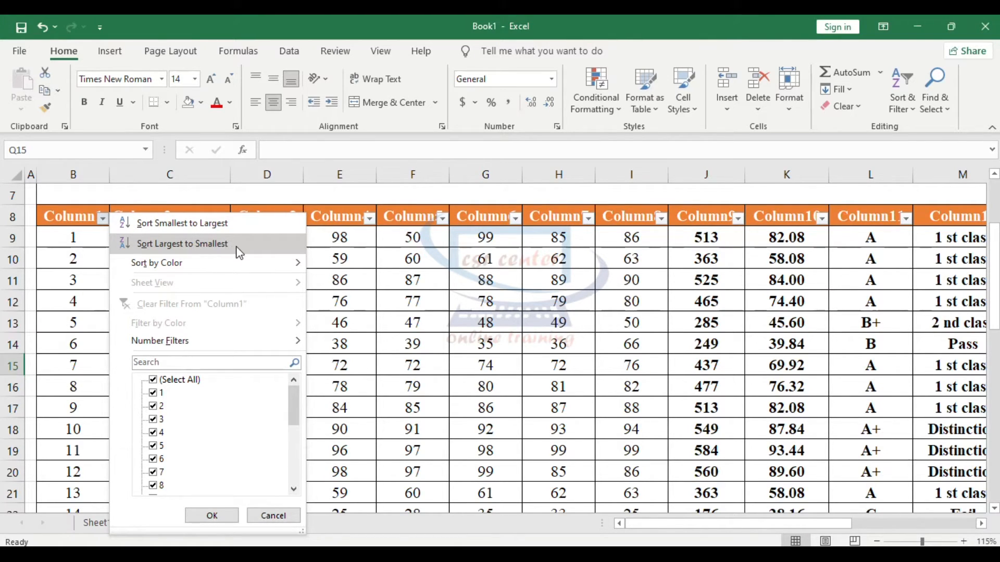
pyautogui.moveTo(236, 270)
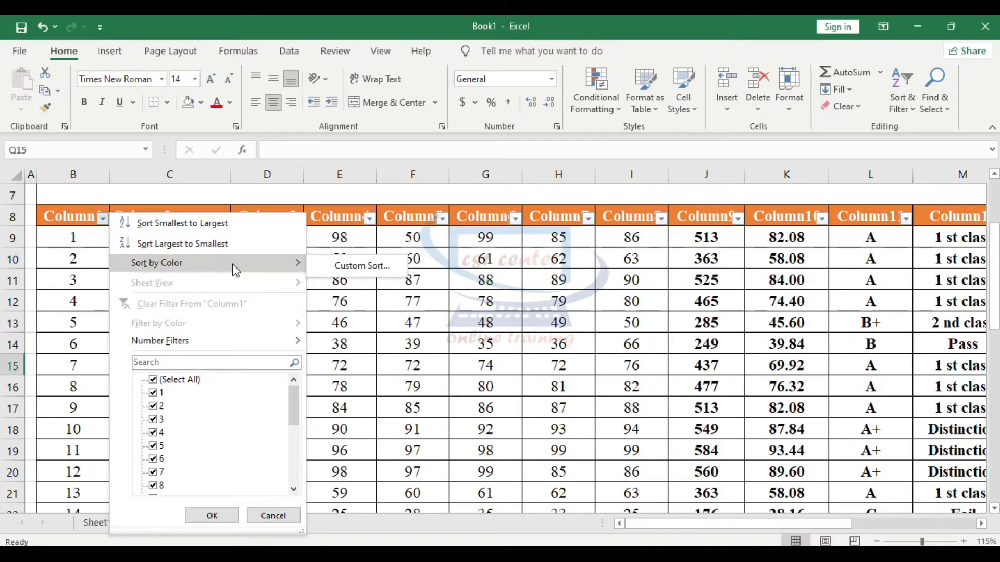
pyautogui.moveTo(204, 352)
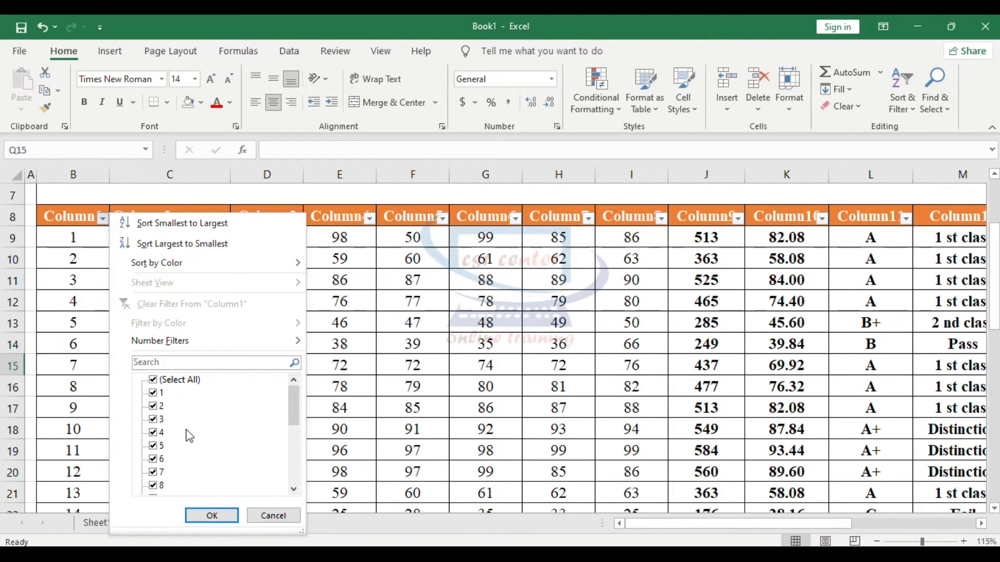
pyautogui.click(268, 515)
pyautogui.scroll(-3, 161, 448)
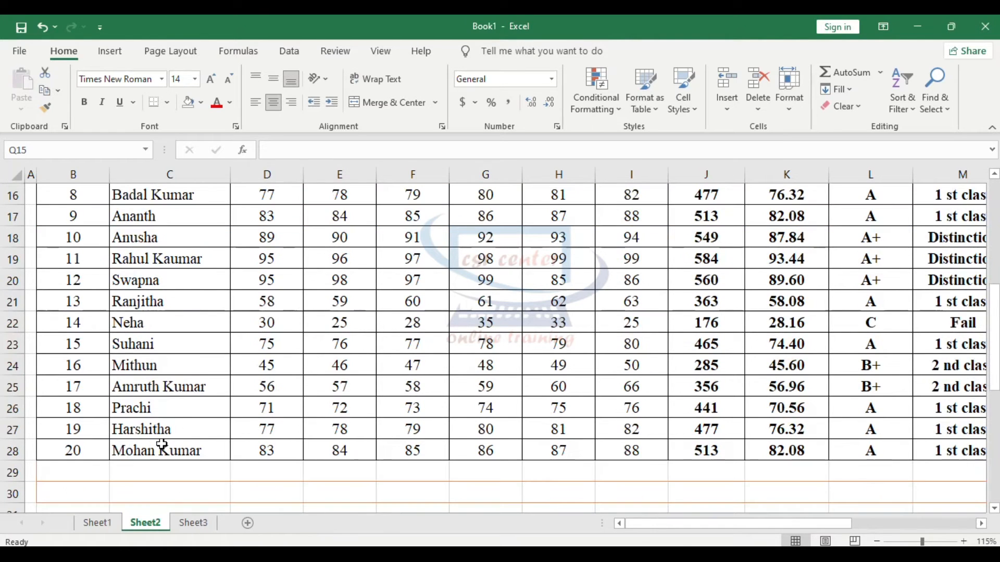
pyautogui.scroll(4, 86, 448)
pyautogui.scroll(-1, 87, 367)
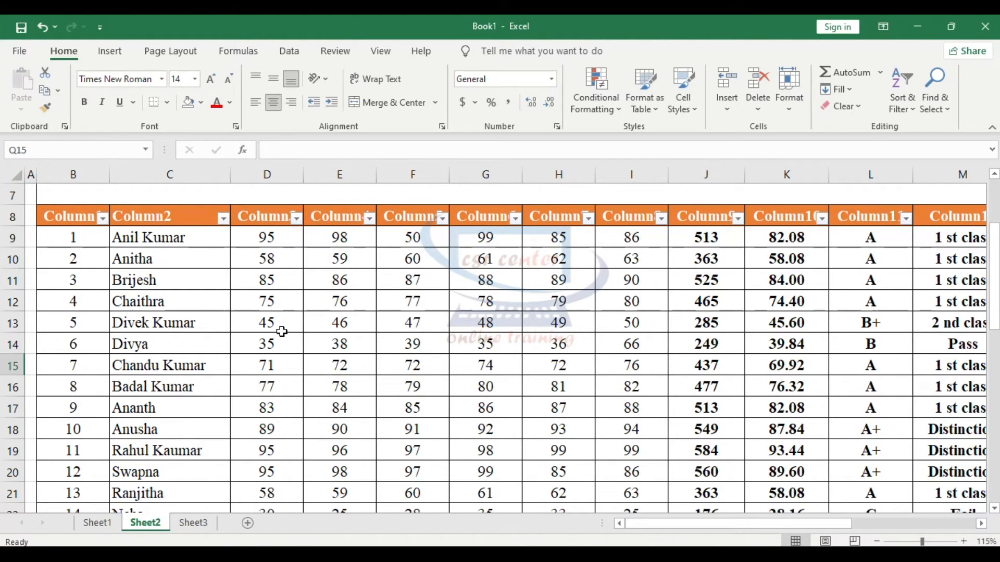
# Sort the table by Column9, the Total marks, from largest to smallest and select the top total
pyautogui.click(738, 219)
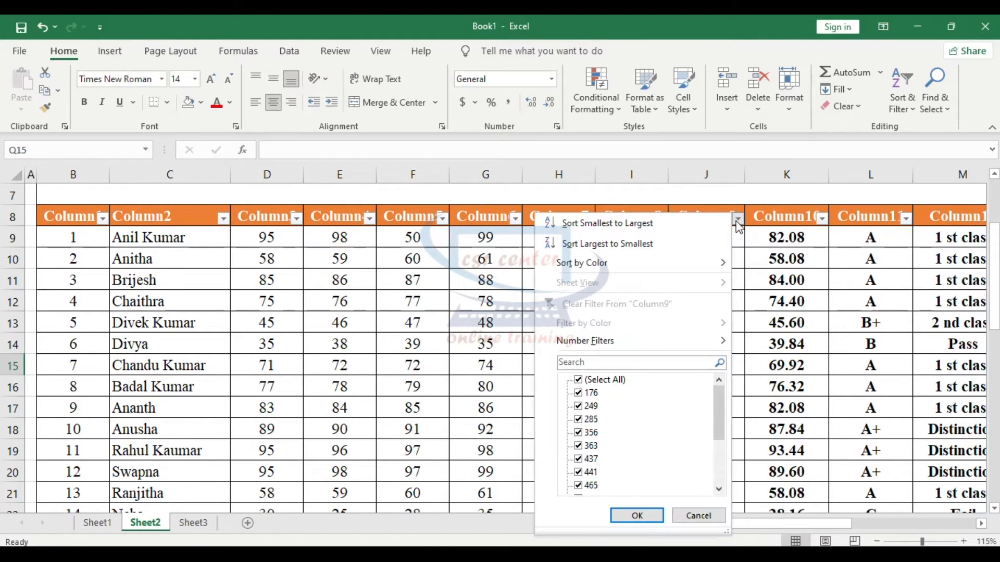
pyautogui.click(647, 244)
pyautogui.moveTo(501, 237); pyautogui.dragTo(509, 531)
pyautogui.scroll(2, 522, 381)
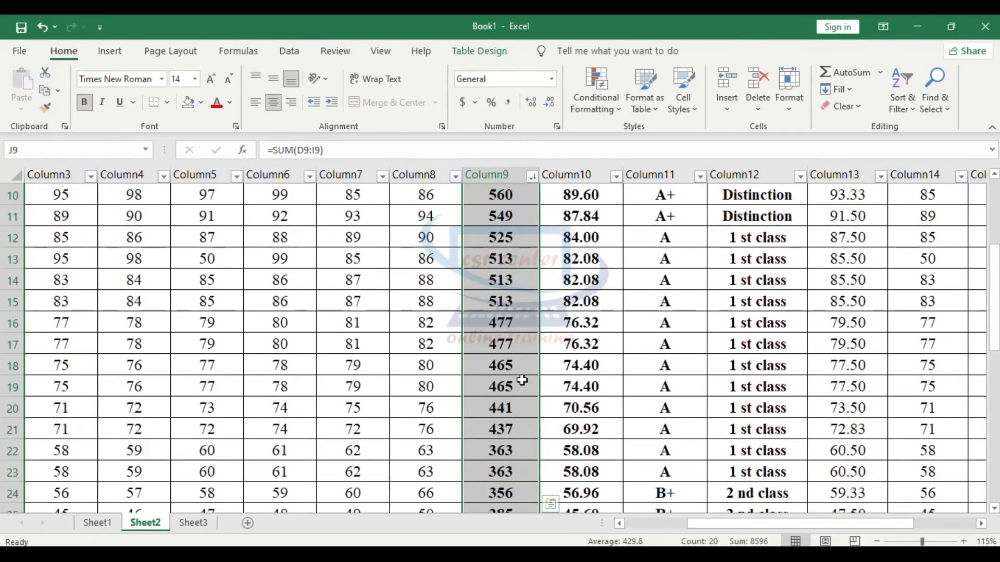
pyautogui.scroll(2, 523, 381)
pyautogui.click(523, 311)
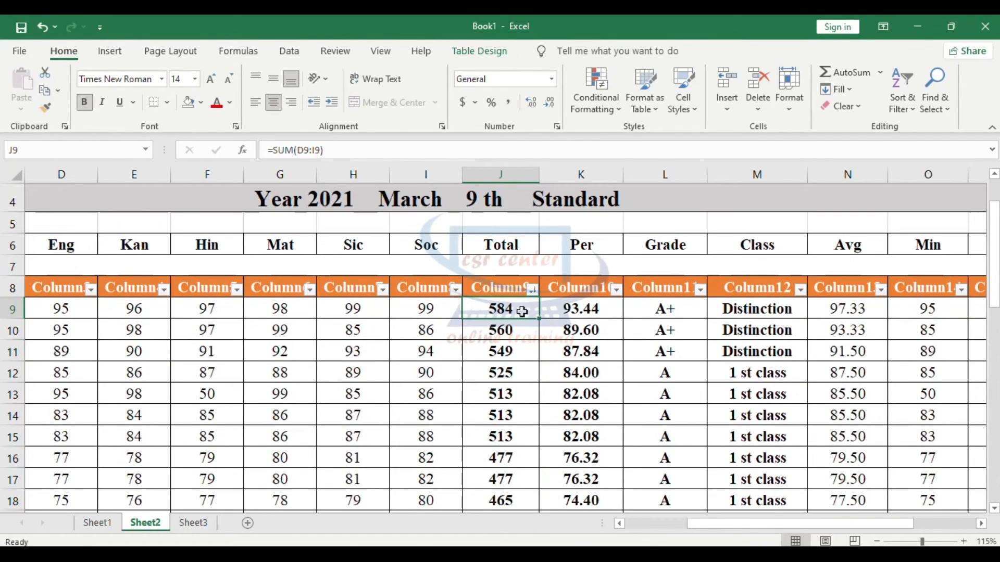
# Examine the sorted totals in Column9, comparing the three highest entries with the lowest one at the table's end
pyautogui.scroll(-1, 522, 311)
pyautogui.press('Down')
pyautogui.press('Down')
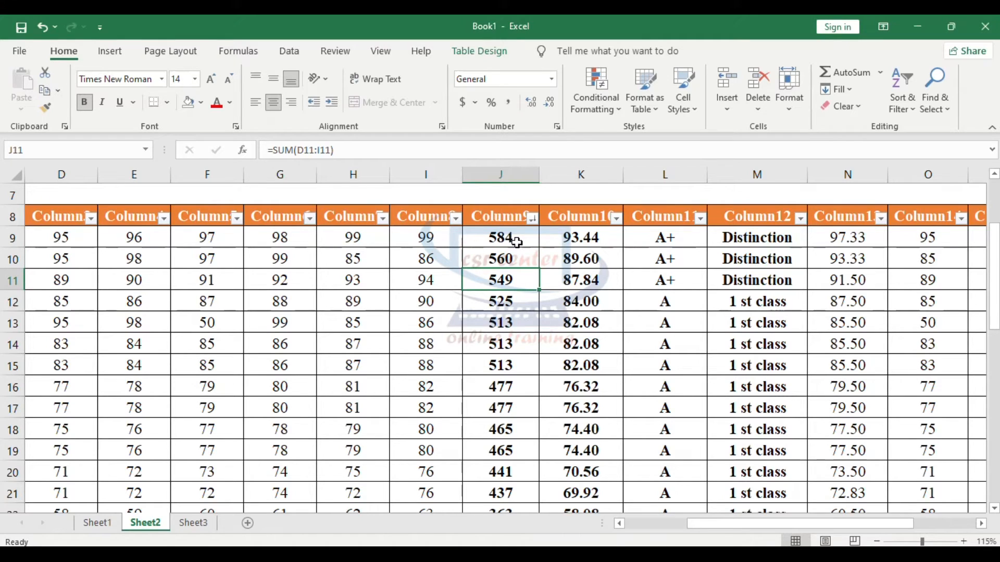
pyautogui.click(519, 259)
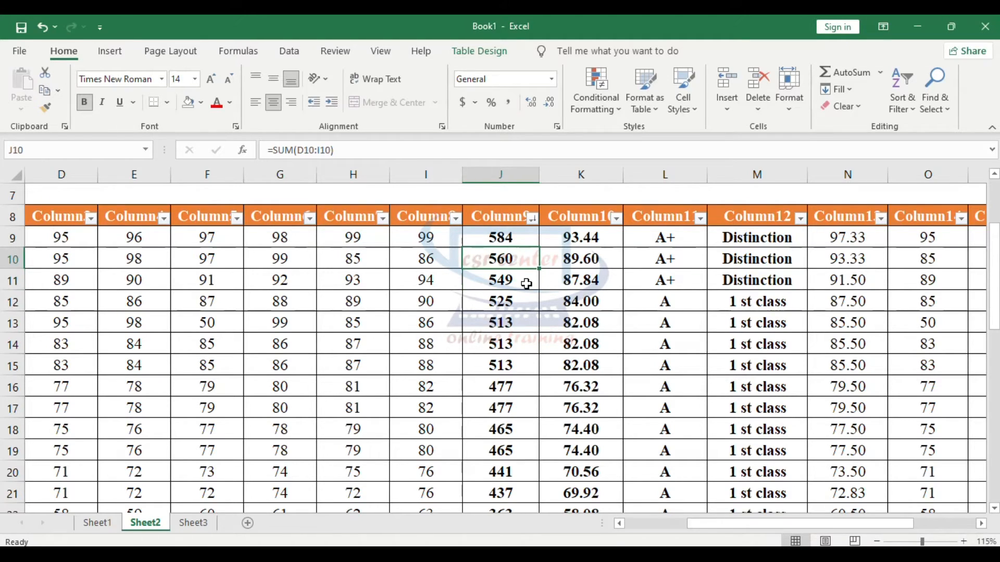
pyautogui.click(527, 283)
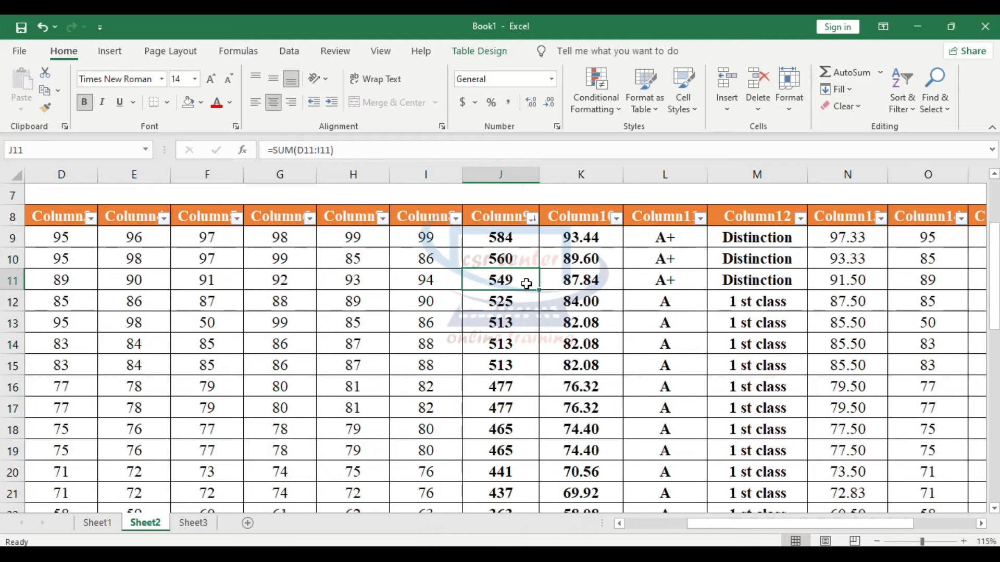
pyautogui.scroll(-2, 526, 284)
pyautogui.scroll(-2, 523, 464)
pyautogui.click(505, 384)
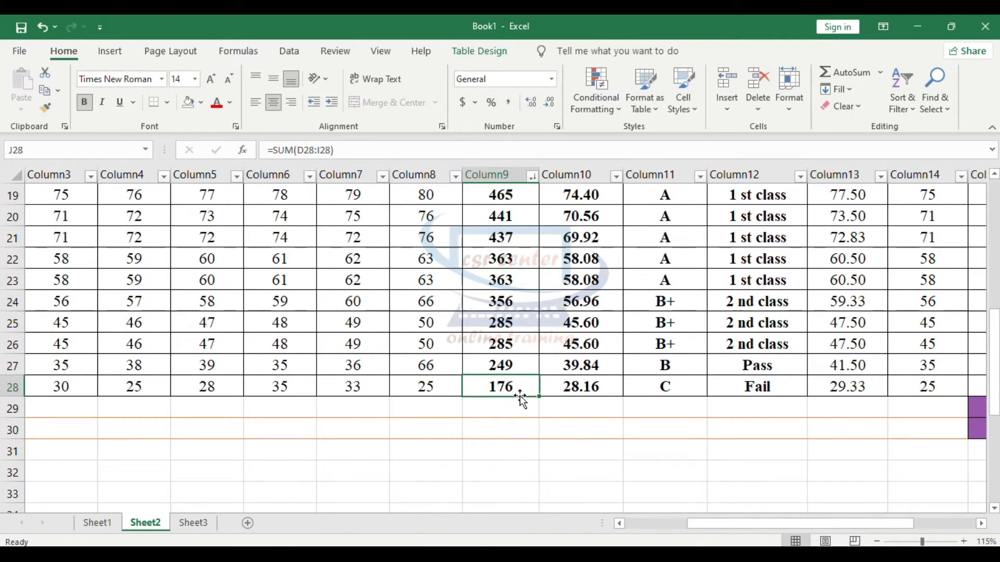
pyautogui.scroll(4, 520, 395)
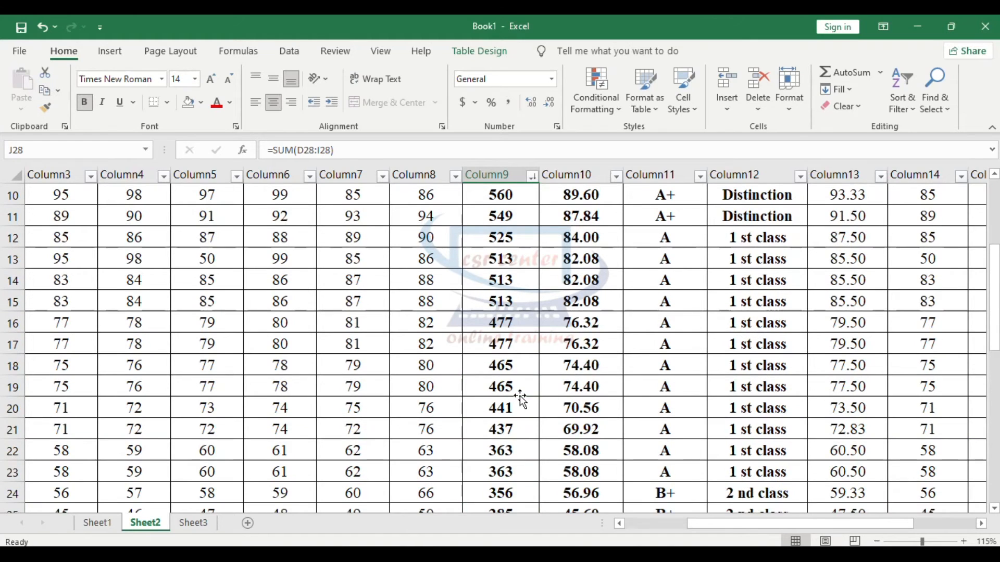
pyautogui.click(504, 241)
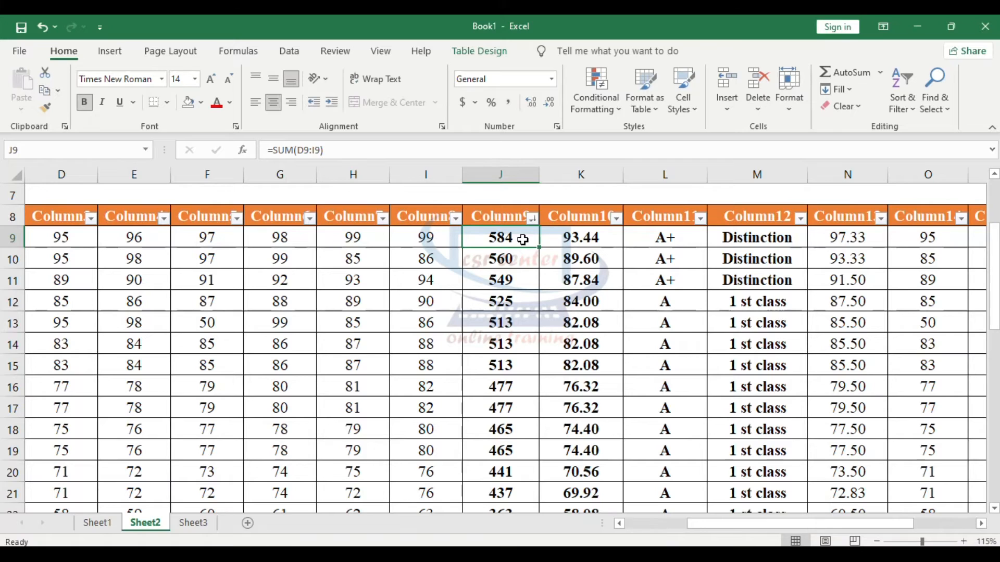
# Check how the student names in Column2 and the serial numbers in Column1 were rearranged by the sort
pyautogui.moveTo(693, 523); pyautogui.dragTo(651, 524)
pyautogui.moveTo(163, 237); pyautogui.dragTo(178, 472)
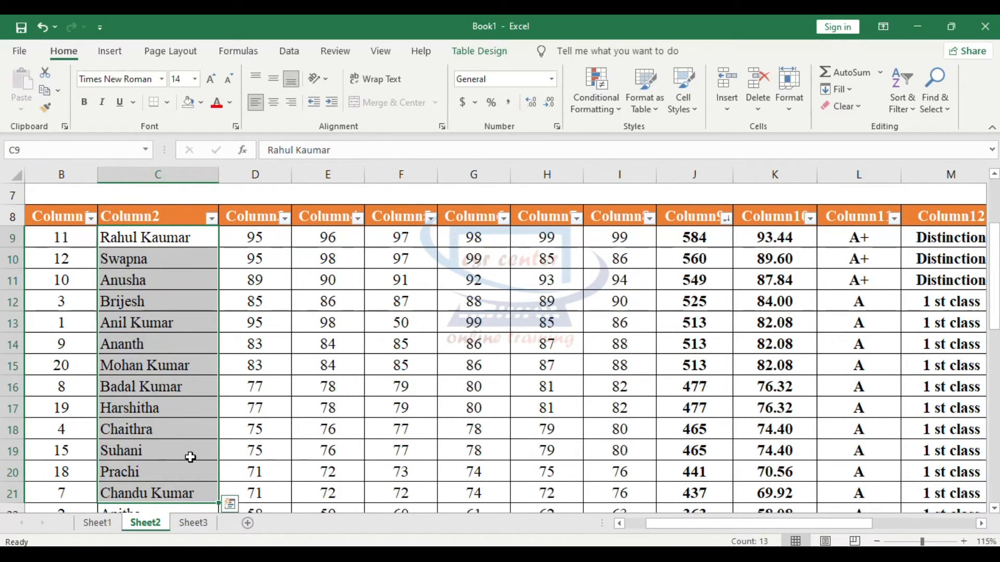
pyautogui.moveTo(72, 241); pyautogui.dragTo(61, 472)
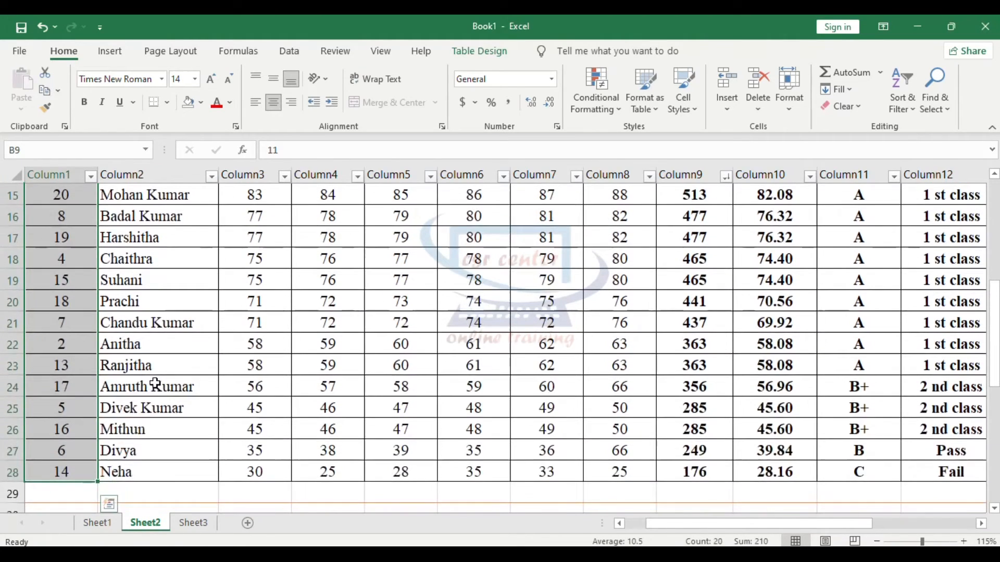
pyautogui.scroll(3, 155, 384)
pyautogui.click(648, 328)
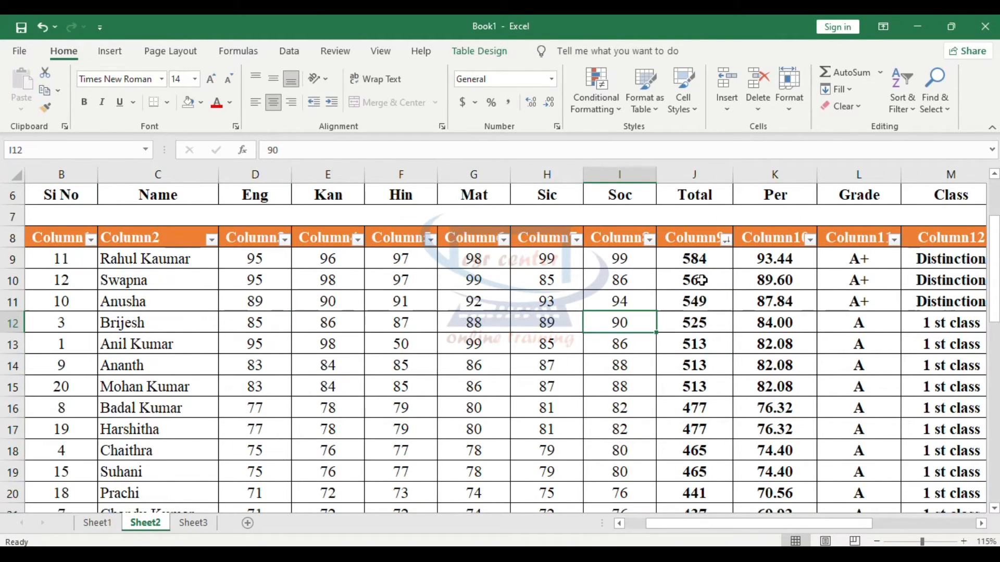
# Sort the table by Column9 from smallest to largest, check its first and last totals, and undo both sorts
pyautogui.click(726, 240)
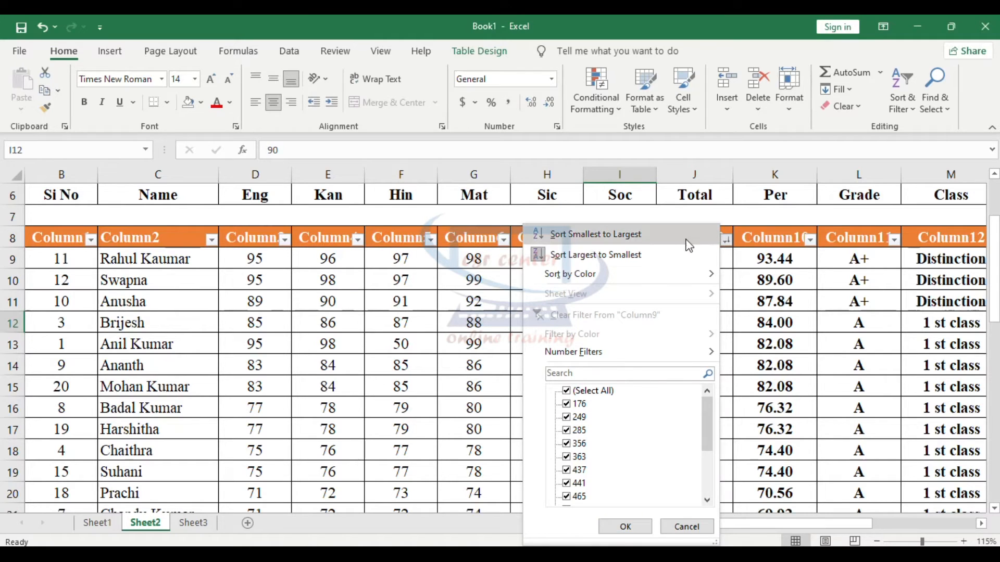
pyautogui.click(643, 241)
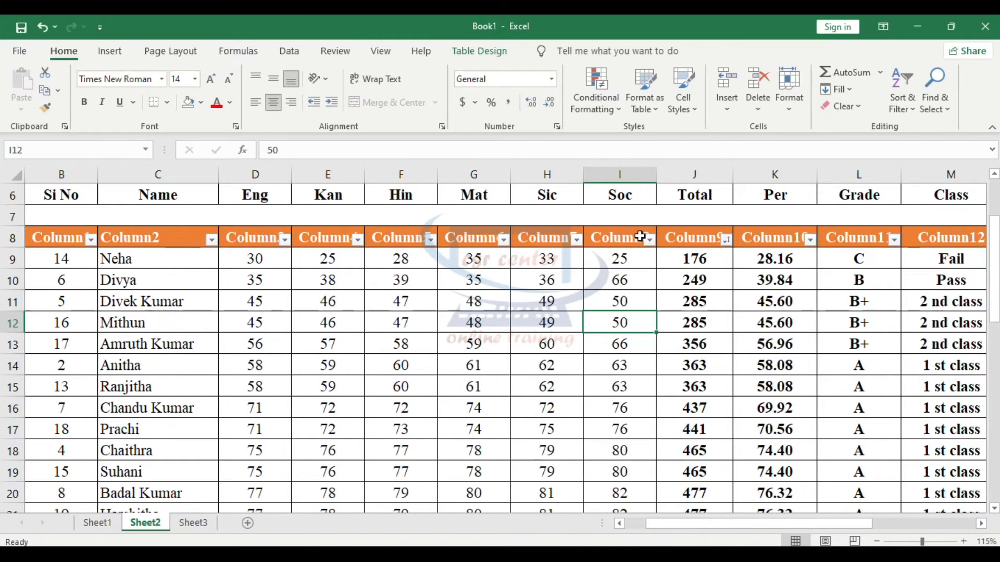
pyautogui.click(711, 261)
pyautogui.scroll(-4, 706, 382)
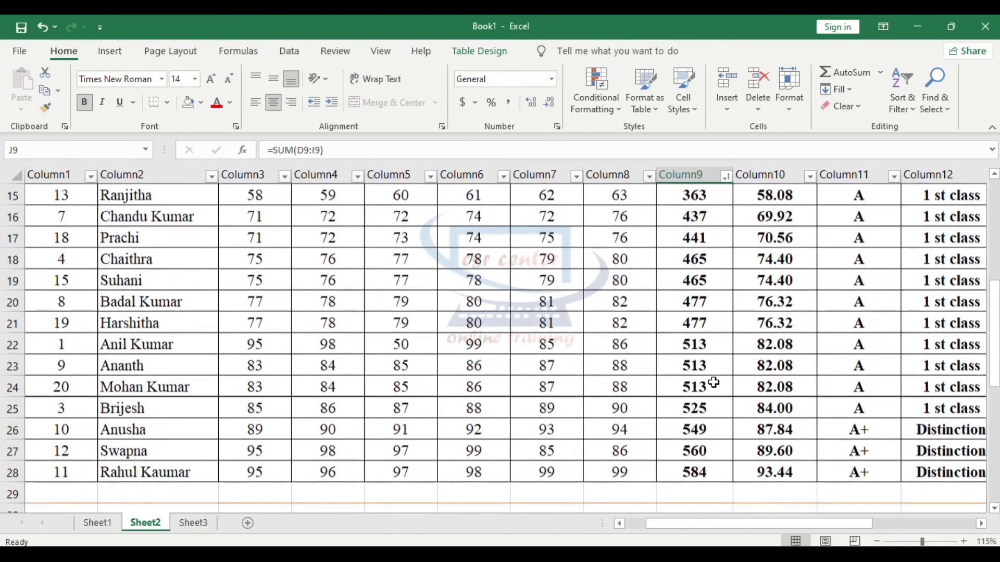
pyautogui.click(711, 414)
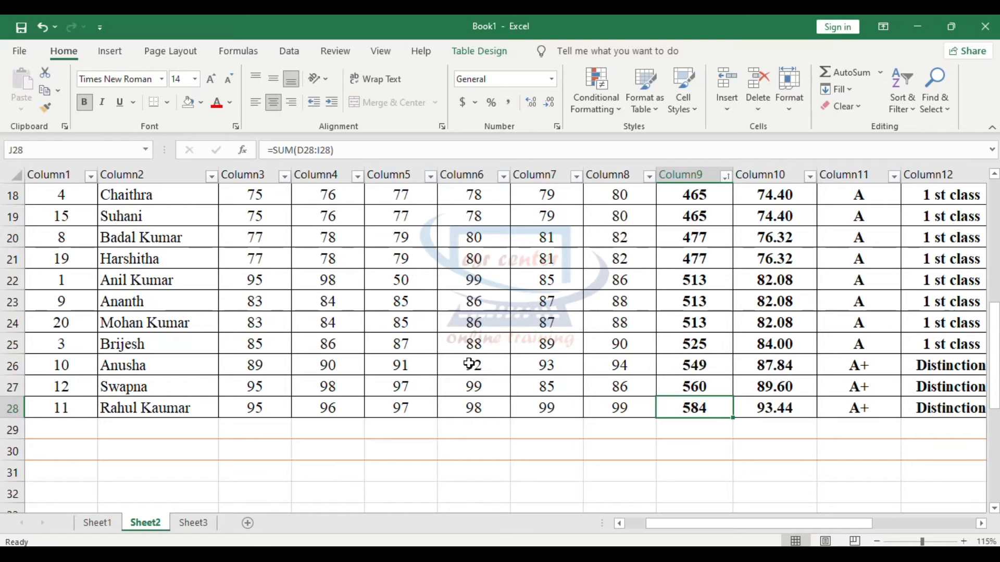
pyautogui.scroll(5, 469, 364)
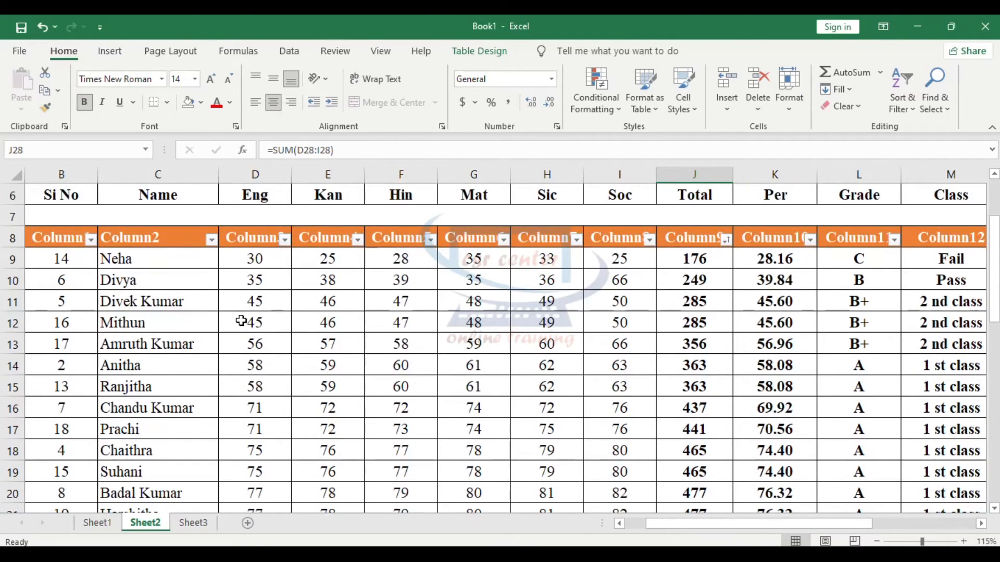
pyautogui.hotkey('ctrl', 'z')
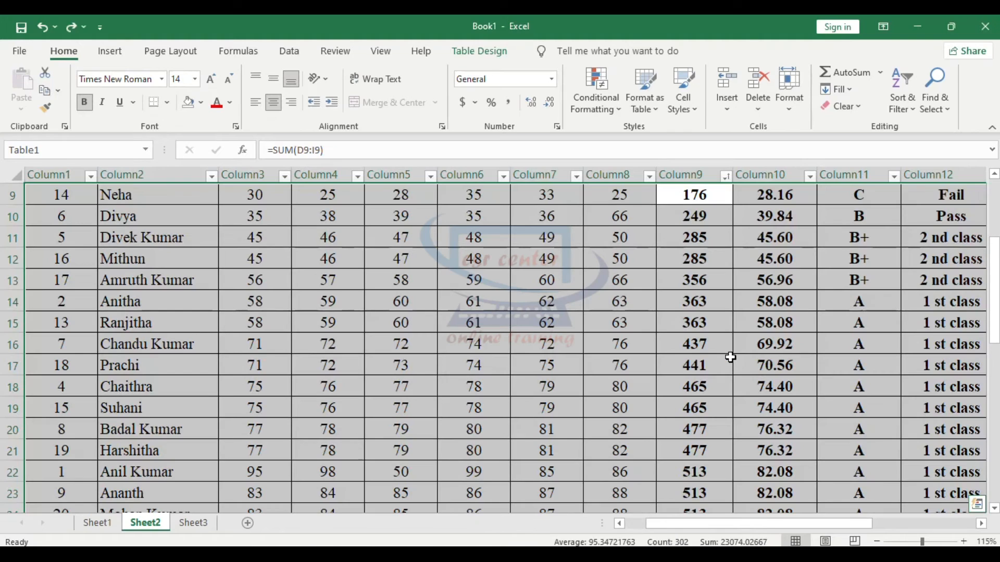
pyautogui.hotkey('ctrl', 'z')
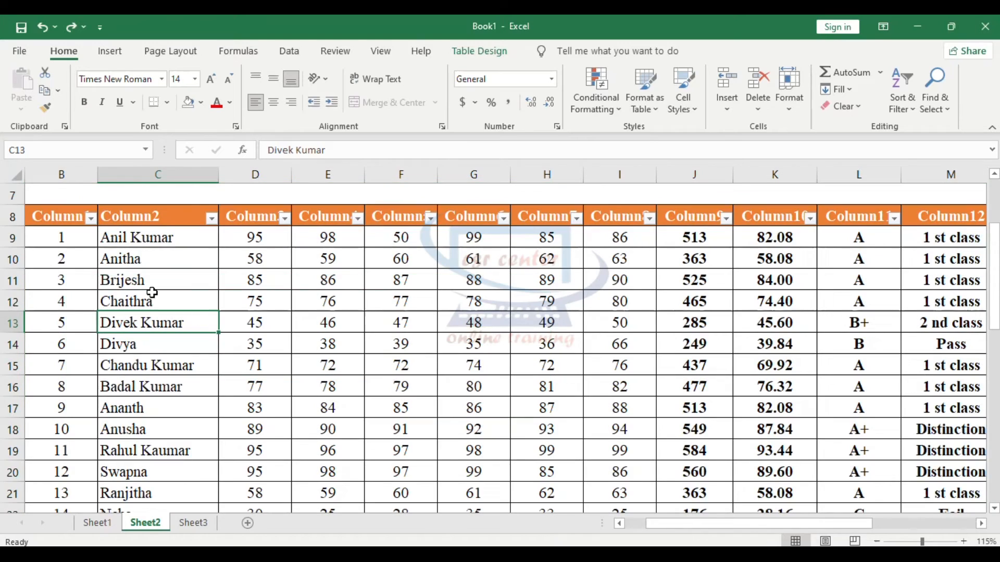
# Filter Column1 to exclude the serial numbers 1 to 6
pyautogui.click(90, 218)
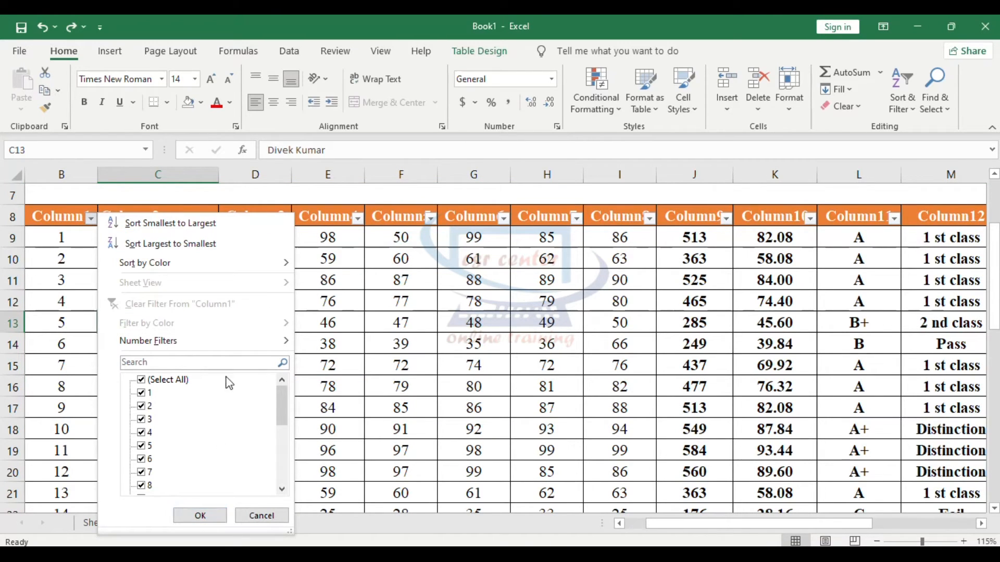
pyautogui.click(141, 393)
pyautogui.click(143, 407)
pyautogui.click(144, 420)
pyautogui.click(144, 433)
pyautogui.click(144, 446)
pyautogui.click(142, 460)
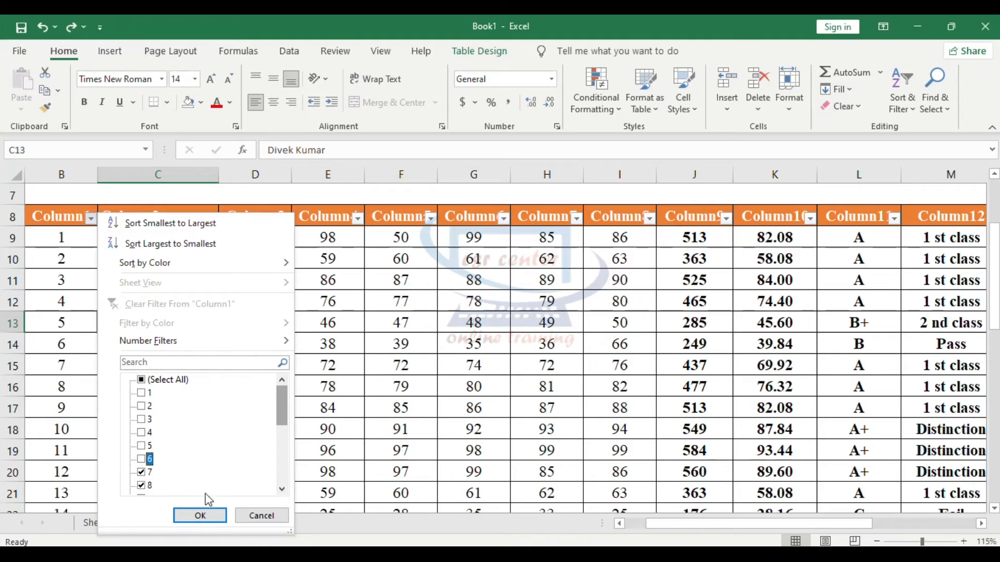
pyautogui.click(200, 517)
# Examine the filtered table, checking the serial numbers, student rows and row numbering just below the header
pyautogui.click(159, 373)
pyautogui.scroll(1, 102, 326)
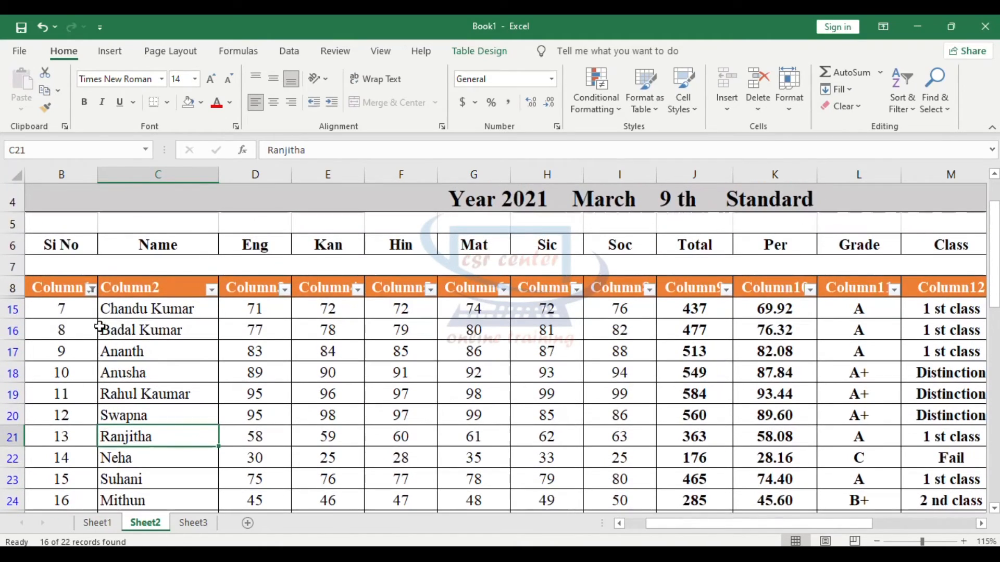
pyautogui.scroll(-1, 76, 311)
pyautogui.moveTo(74, 237); pyautogui.dragTo(75, 516)
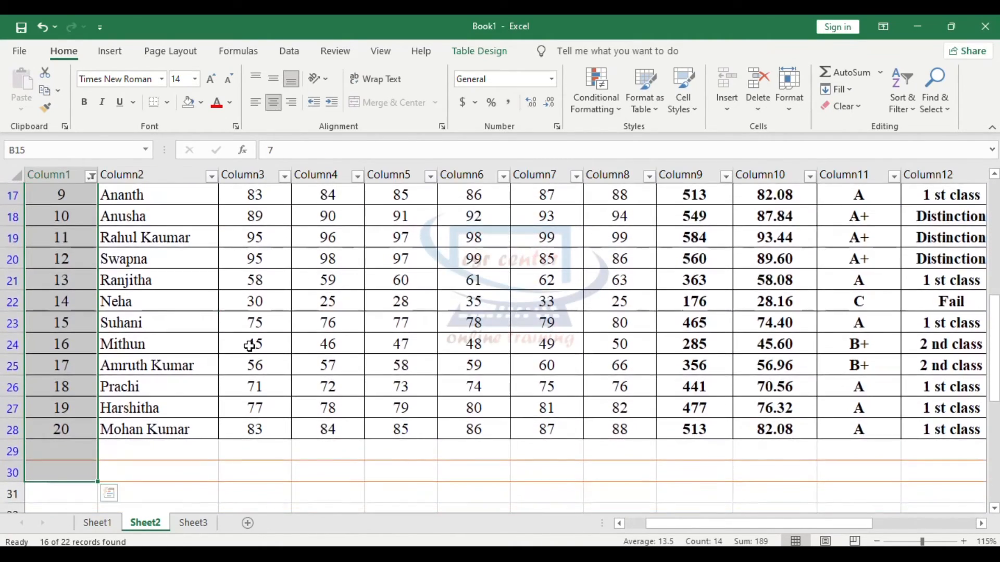
pyautogui.scroll(4, 251, 345)
pyautogui.click(373, 407)
pyautogui.scroll(-1, 373, 406)
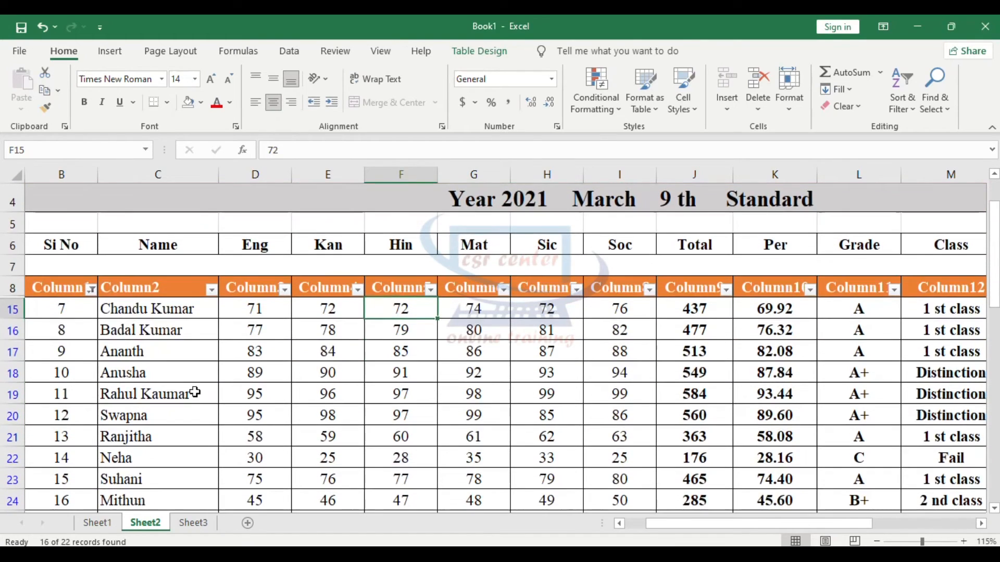
pyautogui.click(197, 394)
pyautogui.scroll(4, 81, 370)
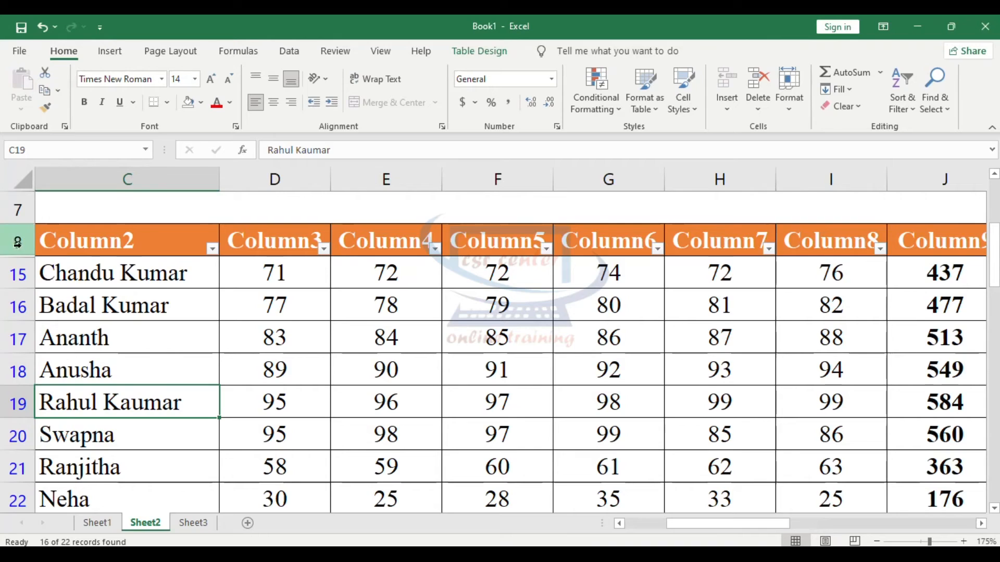
pyautogui.click(19, 248)
pyautogui.click(19, 270)
pyautogui.click(76, 297)
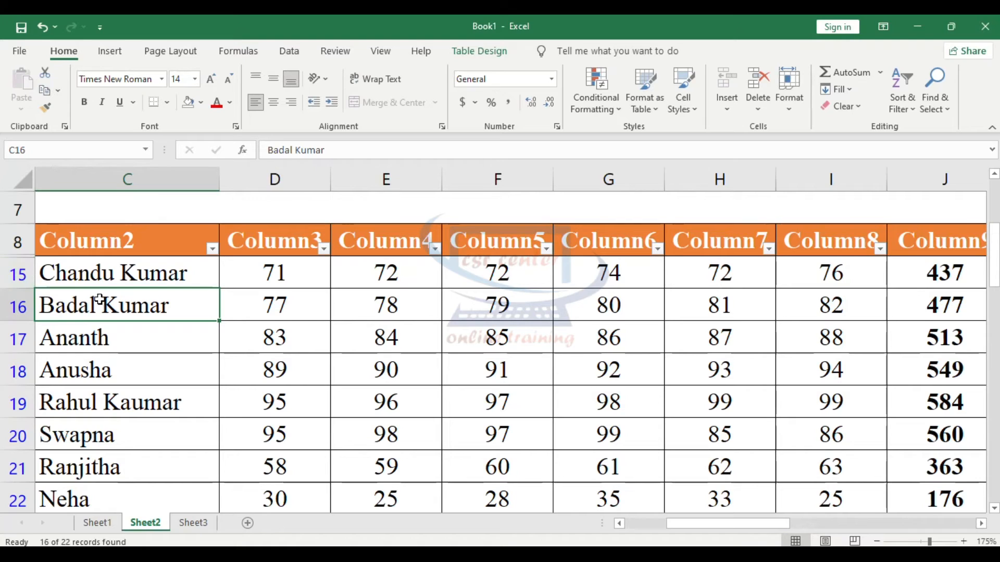
# Include the serial numbers 1 to 6 in the Column1 filter again
pyautogui.hscroll(-2, 156, 255)
pyautogui.click(159, 251)
pyautogui.click(209, 417)
pyautogui.click(209, 417)
pyautogui.click(209, 430)
pyautogui.click(209, 443)
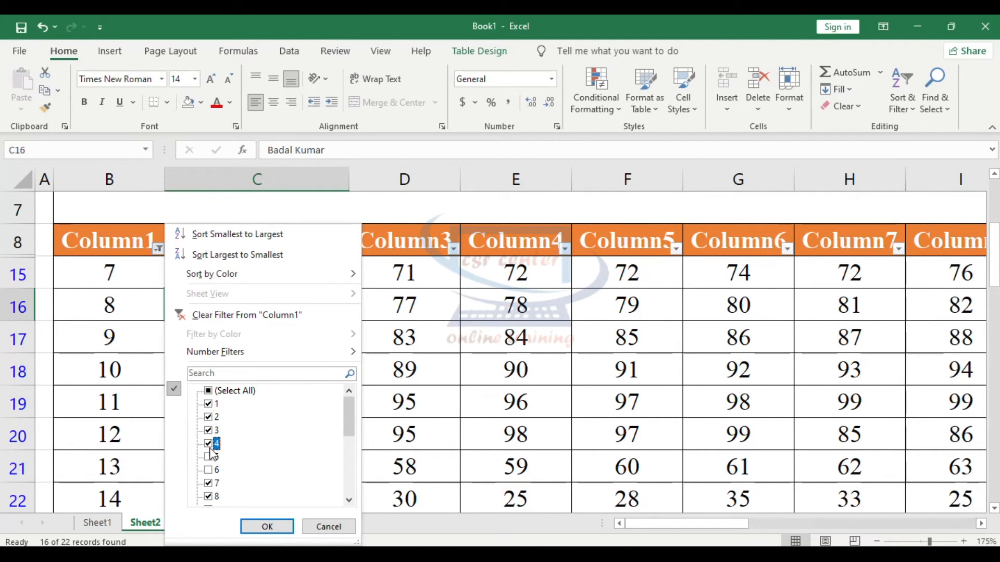
pyautogui.click(209, 456)
pyautogui.click(209, 471)
pyautogui.click(267, 527)
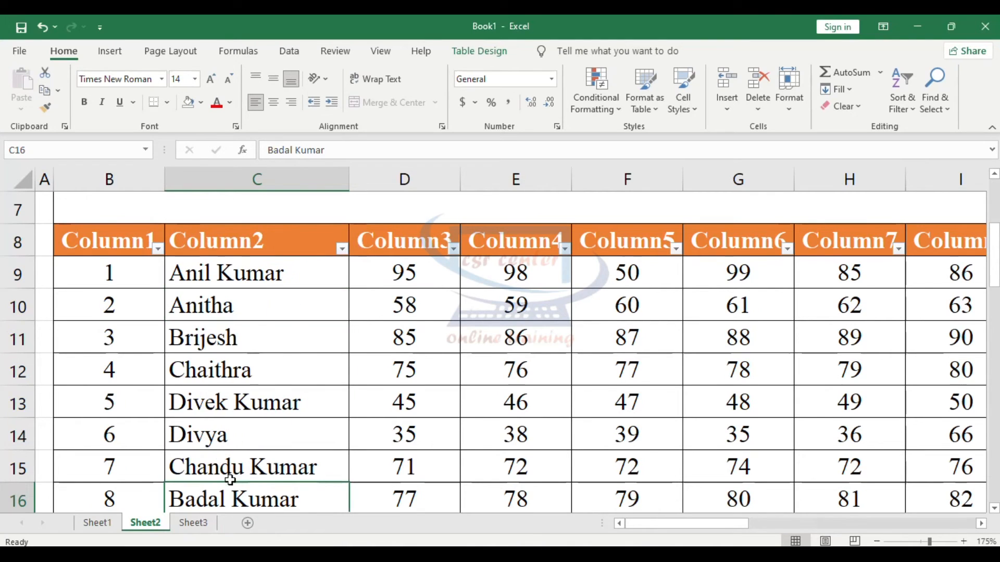
# Apply a green banded table style from the Medium group to the marks table
pyautogui.click(192, 402)
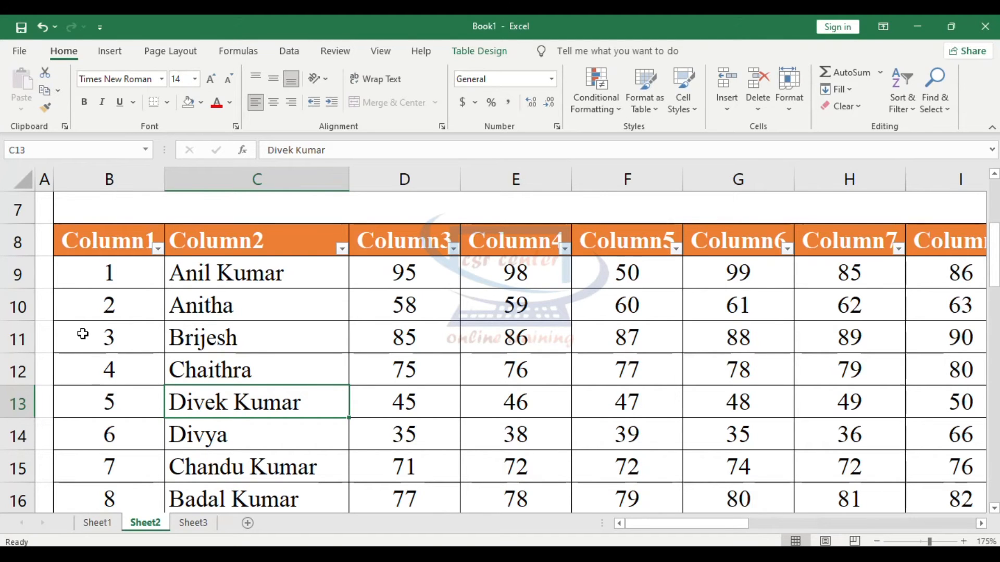
pyautogui.keyDown('ctrl'); pyautogui.scroll(-6, 264, 302); pyautogui.keyUp('ctrl')
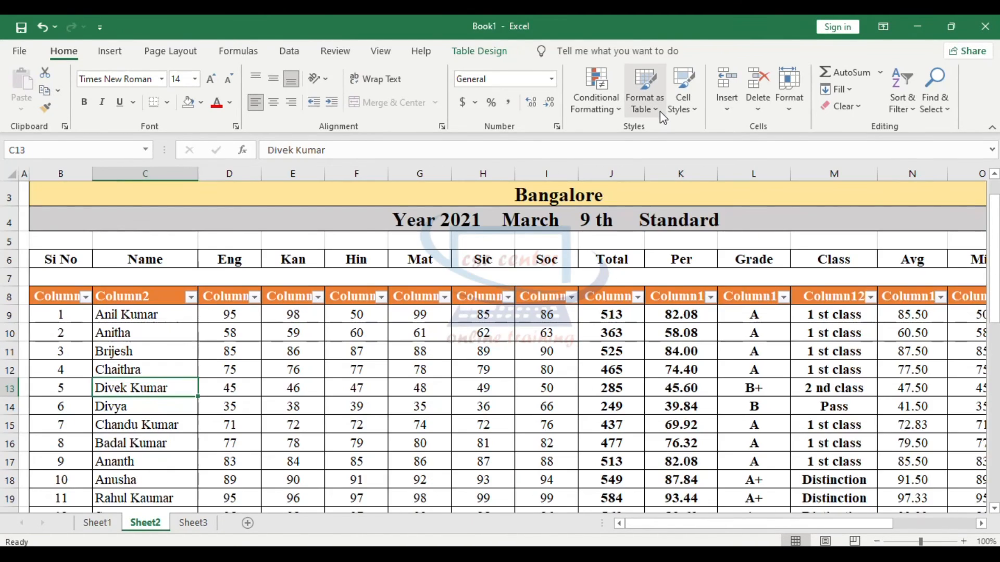
pyautogui.click(661, 109)
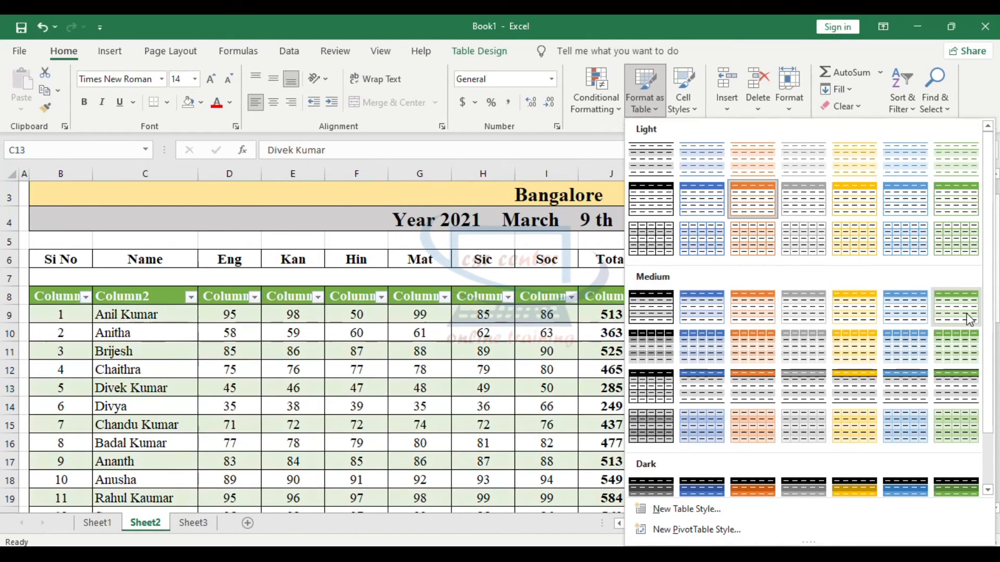
pyautogui.click(976, 337)
pyautogui.scroll(-3, 798, 311)
pyautogui.scroll(1, 799, 310)
pyautogui.scroll(2, 798, 310)
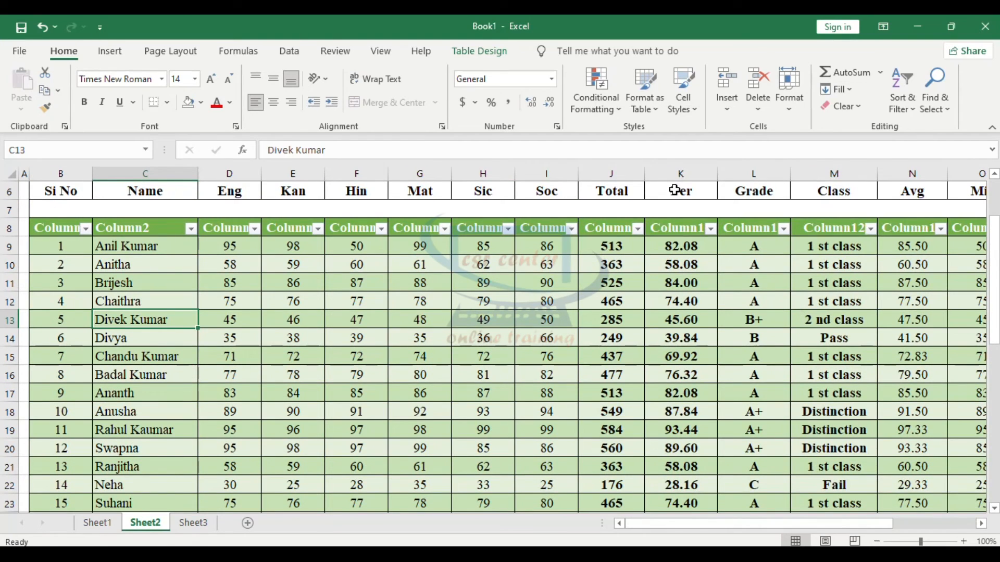
# Change the marks table to the orange style from the Dark group and undo the most recent action
pyautogui.click(666, 91)
pyautogui.click(753, 488)
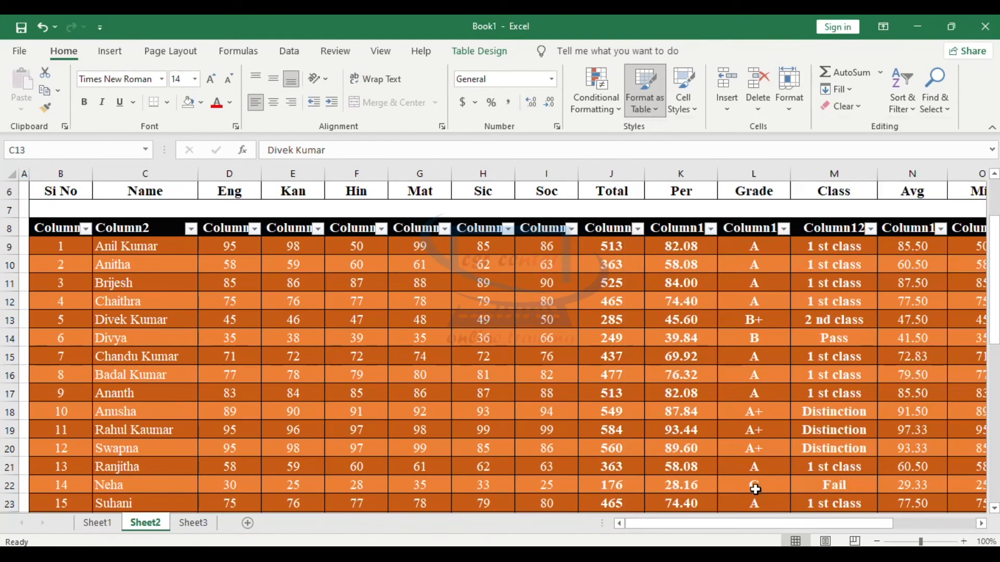
pyautogui.scroll(-1, 569, 372)
pyautogui.hotkey('ctrl', 'z')
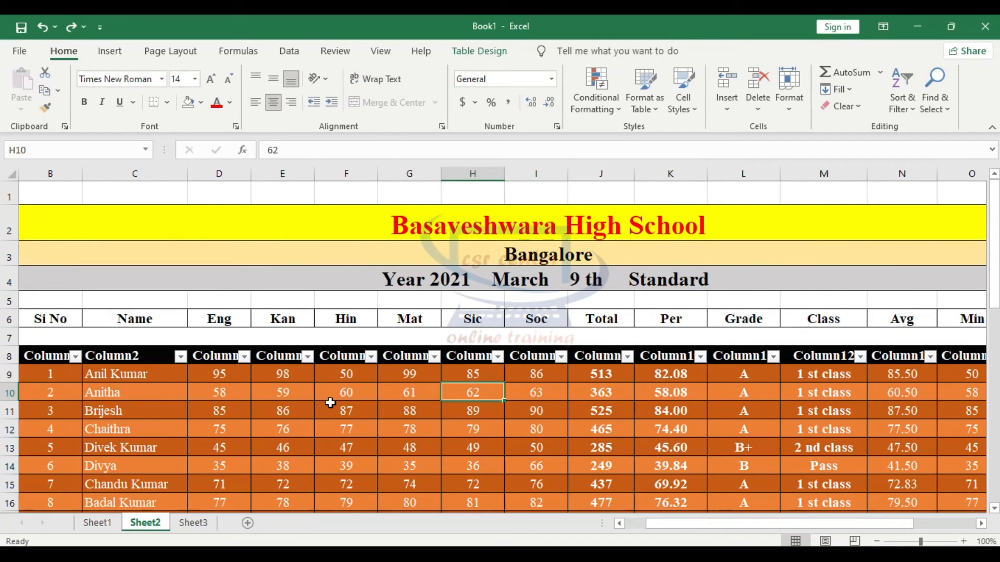
# Clear the marks table's style, turn off its header row and check the remaining rows
pyautogui.click(224, 395)
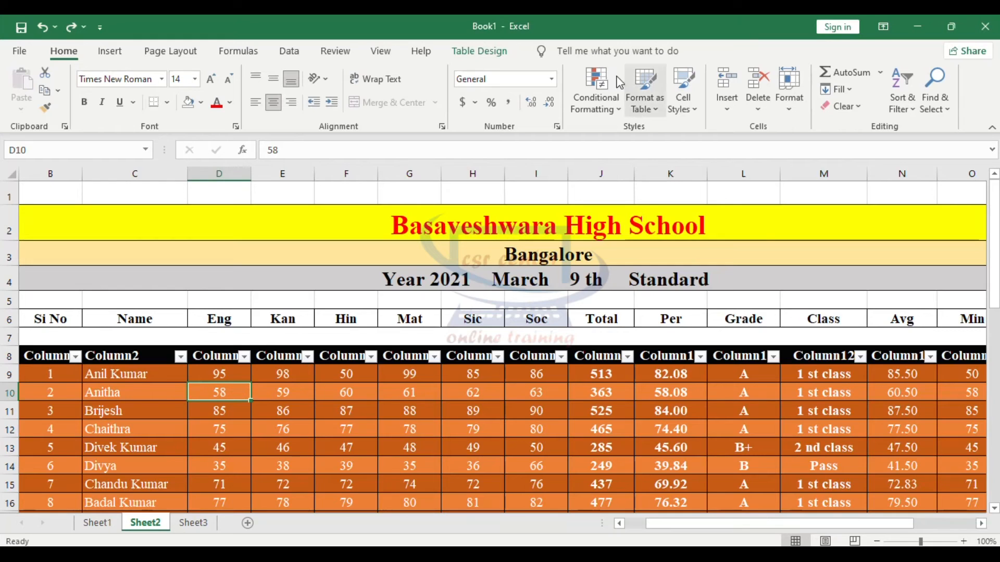
pyautogui.click(495, 52)
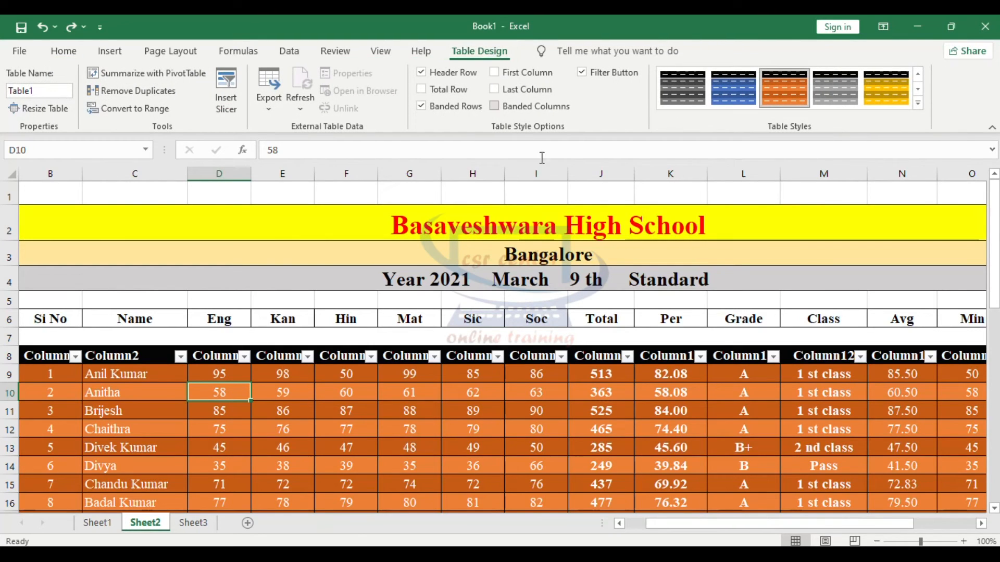
pyautogui.click(918, 105)
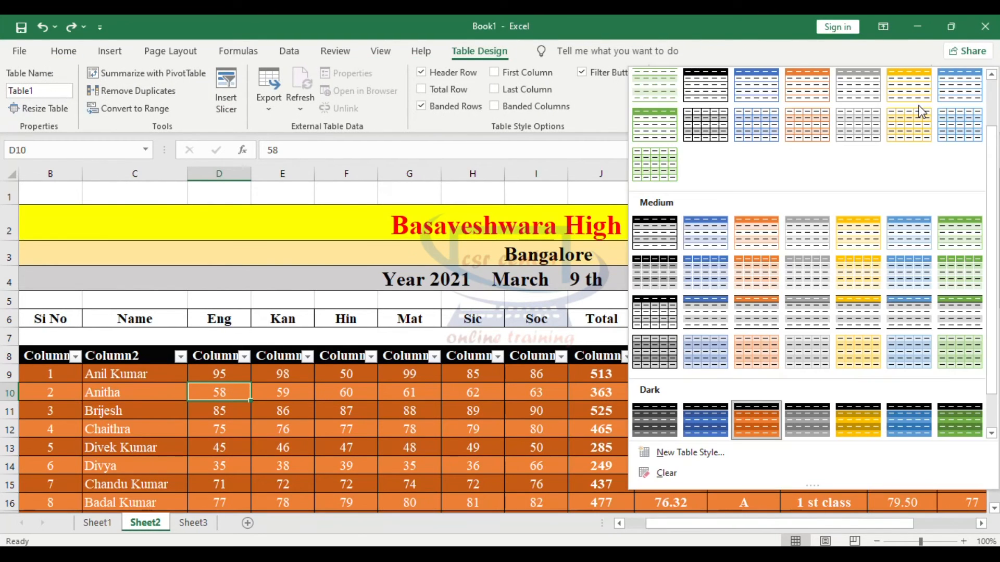
pyautogui.click(685, 476)
pyautogui.click(544, 411)
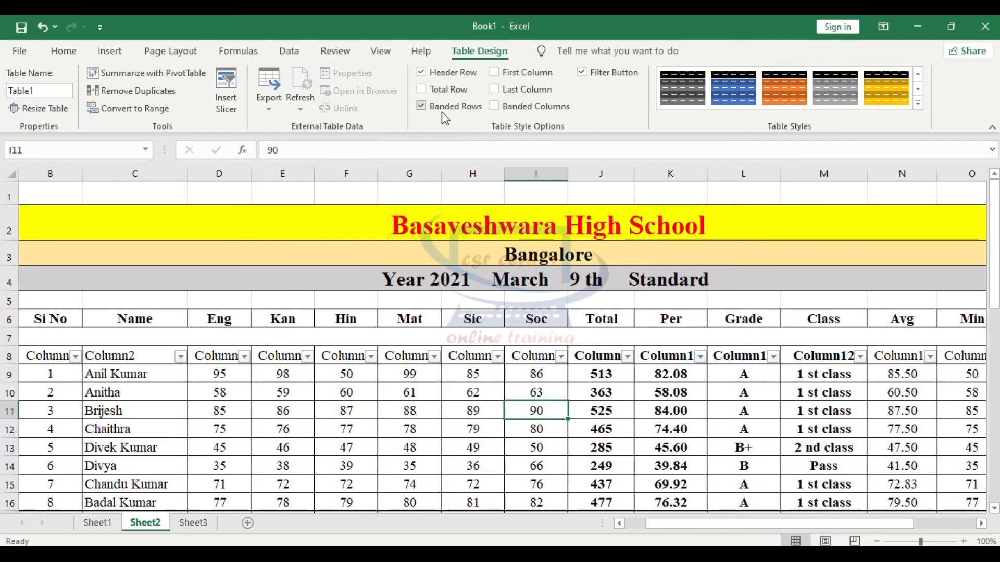
pyautogui.click(421, 73)
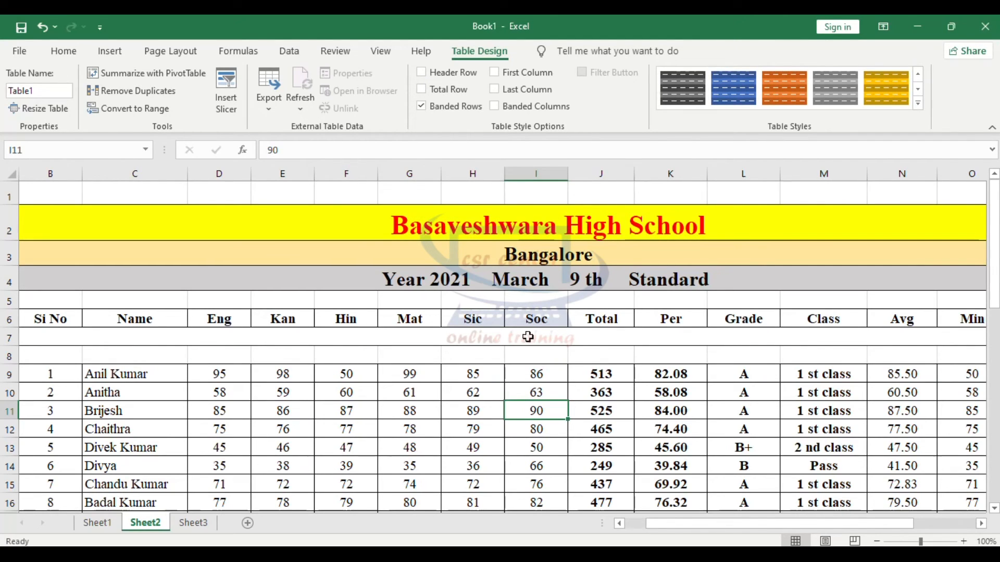
pyautogui.scroll(-4, 640, 388)
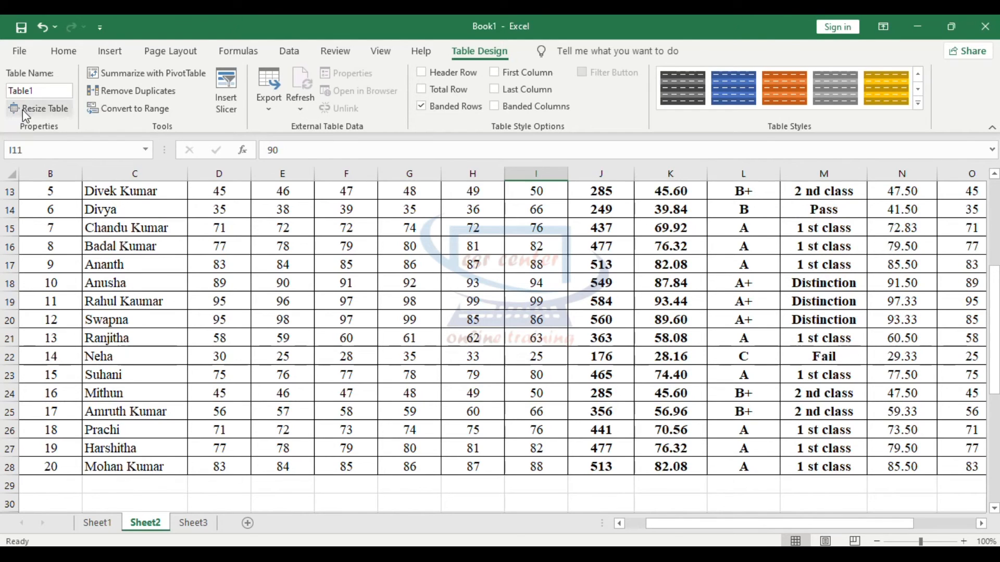
# Apply the Bad cell style to the Hin mark in F10
pyautogui.click(63, 50)
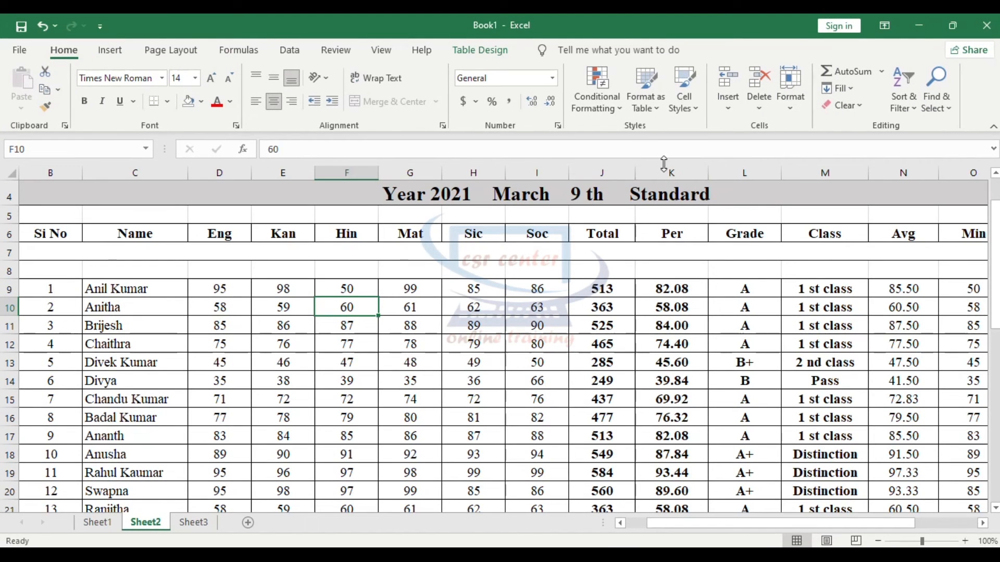
pyautogui.click(700, 110)
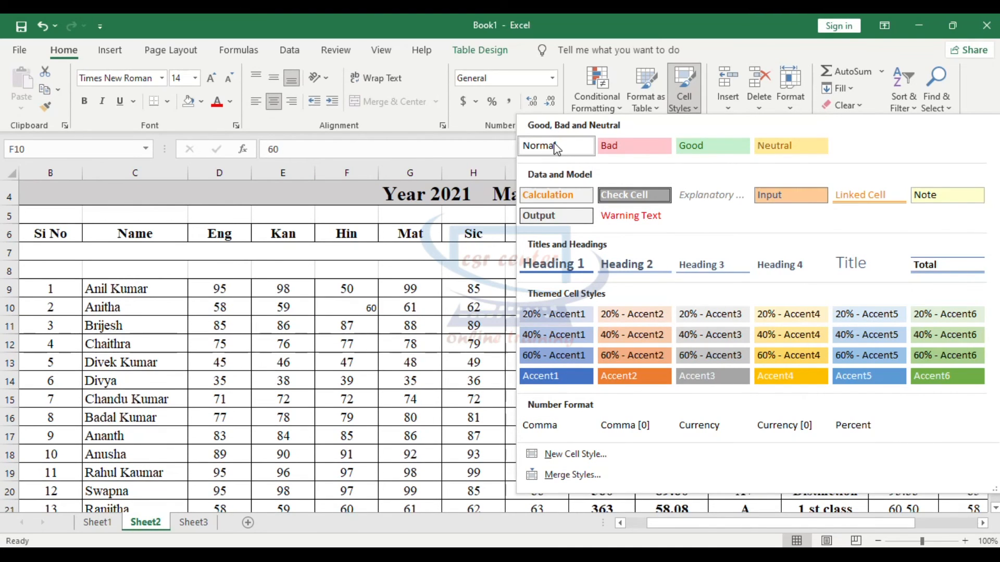
pyautogui.click(615, 145)
# Preview the themed cell styles on the Hin mark in F13, but give the cell a light green fill instead
pyautogui.click(346, 362)
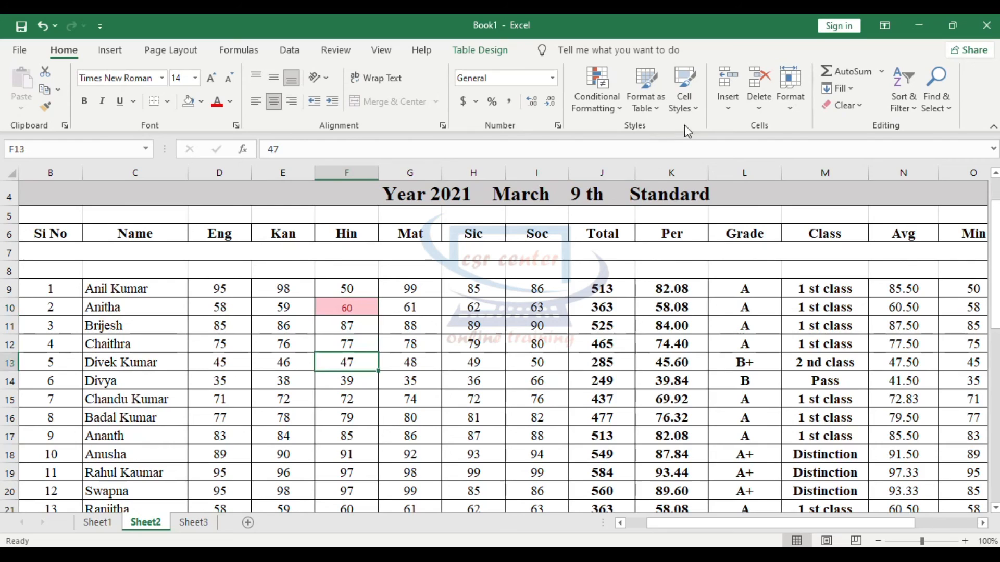
pyautogui.click(684, 96)
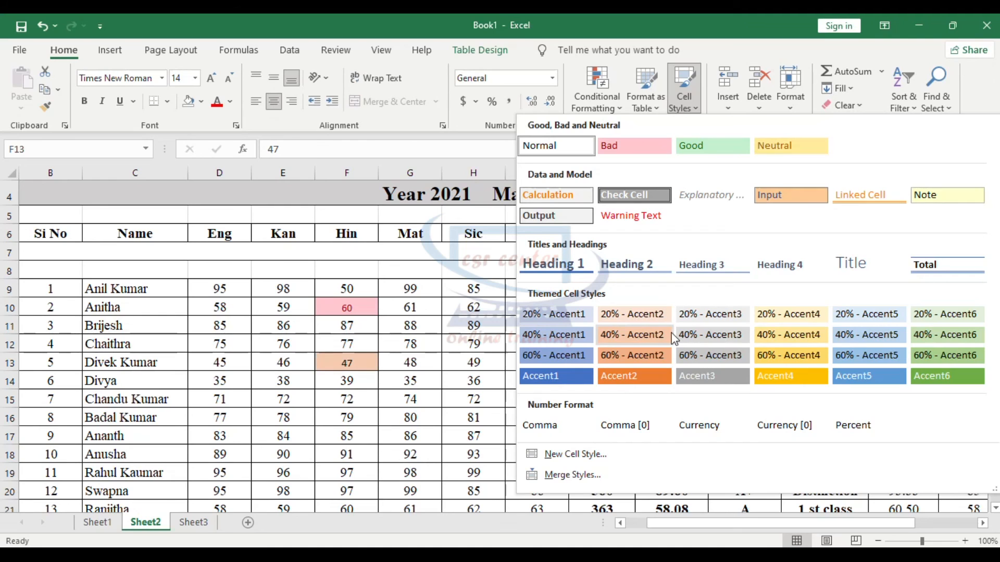
pyautogui.press('Escape')
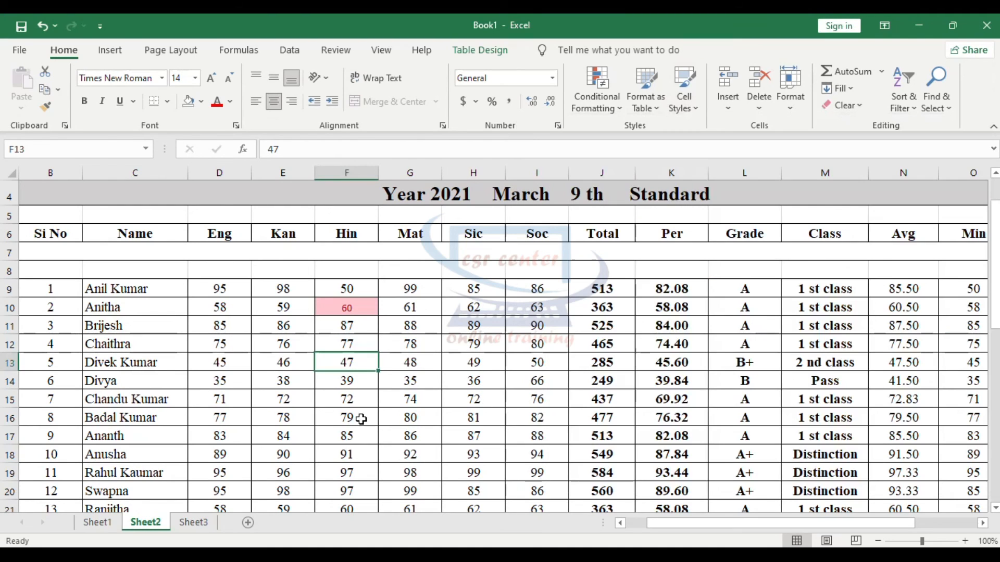
pyautogui.click(201, 101)
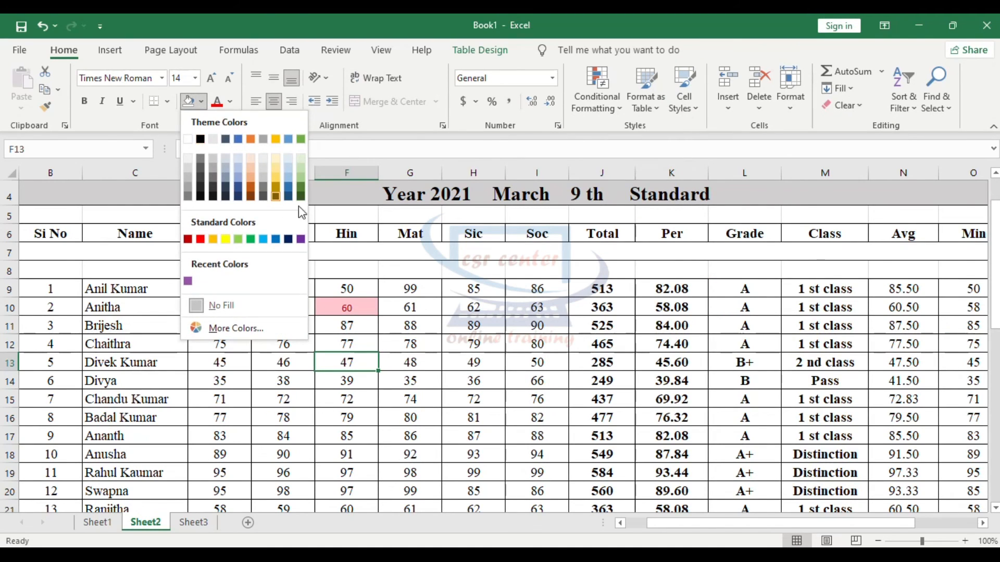
pyautogui.click(301, 167)
# Fill the empty cell C35 below the table with the same light green
pyautogui.scroll(-9, 451, 434)
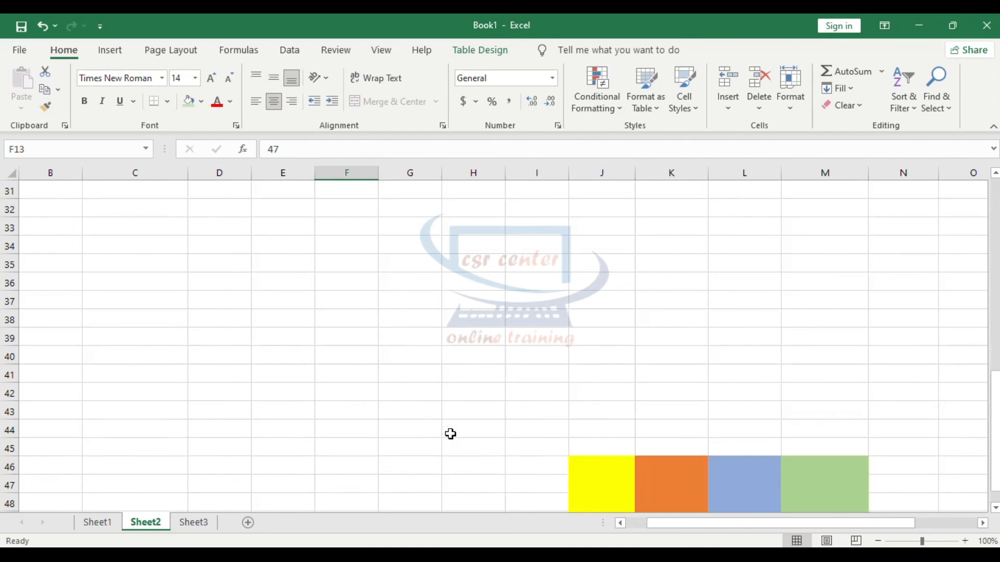
pyautogui.click(108, 256)
pyautogui.click(190, 101)
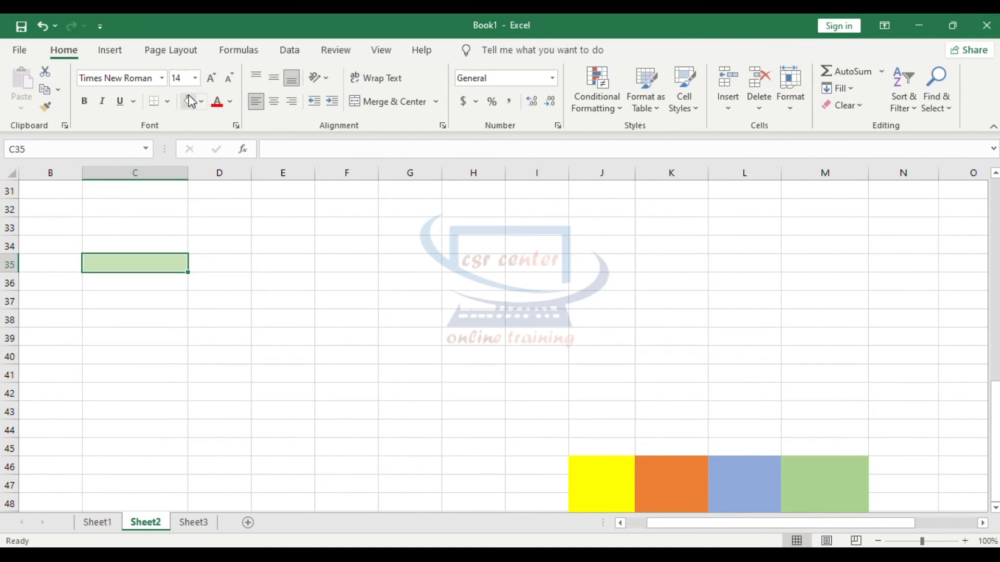
pyautogui.click(214, 269)
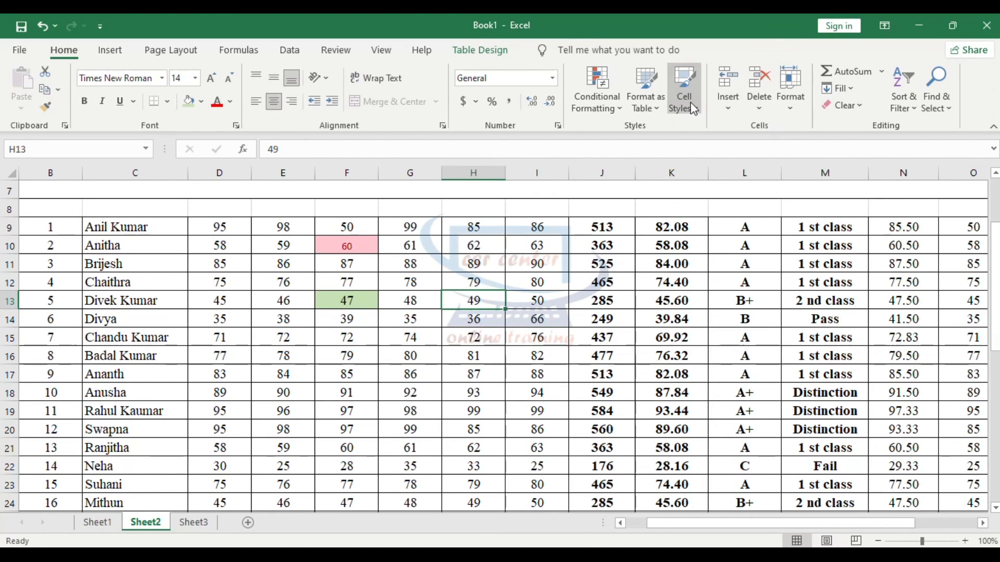
# Preview the available cell styles on the Sic mark in H13 without applying one
pyautogui.click(687, 102)
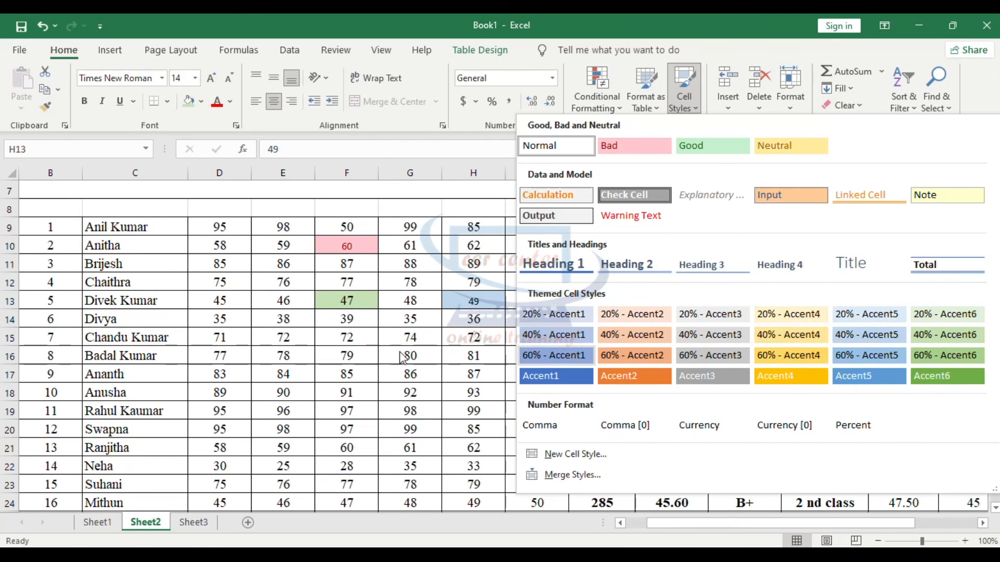
pyautogui.press('Escape')
pyautogui.click(420, 342)
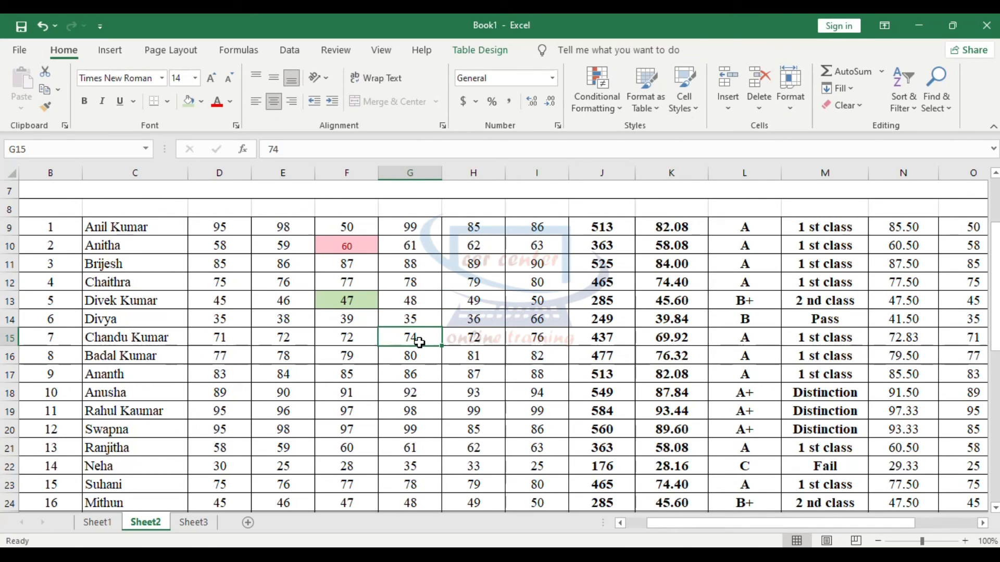